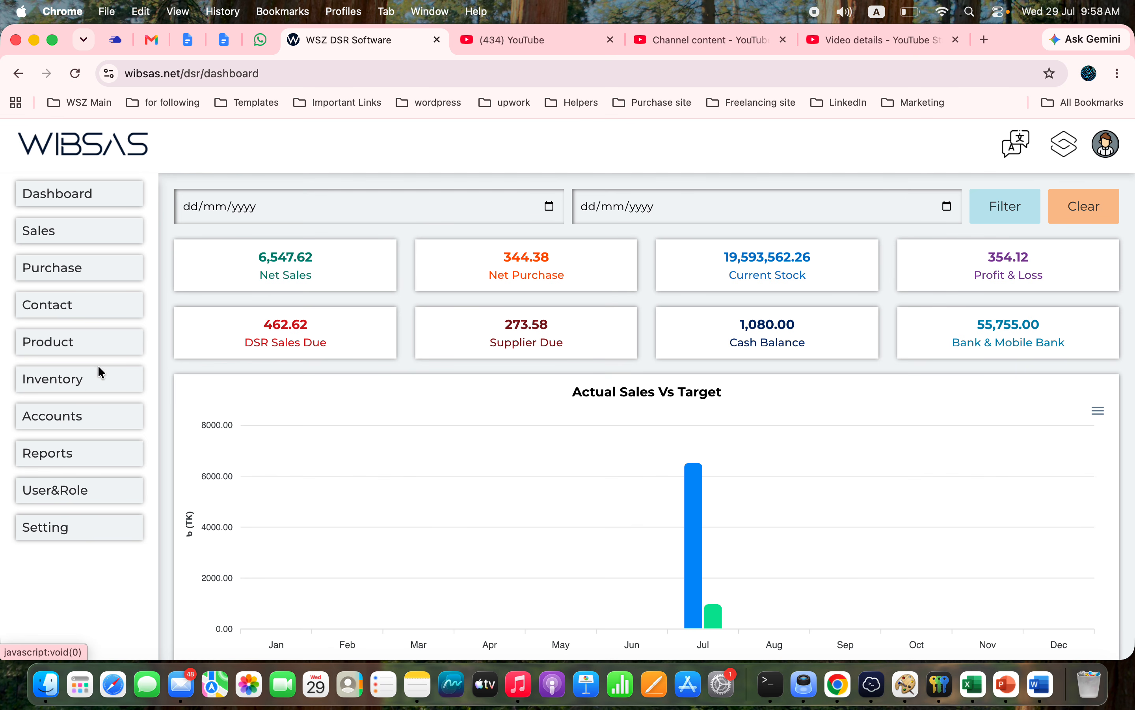
- Open the inventory's damage products list and review the date and damage type of the existing entry
click(85, 382)
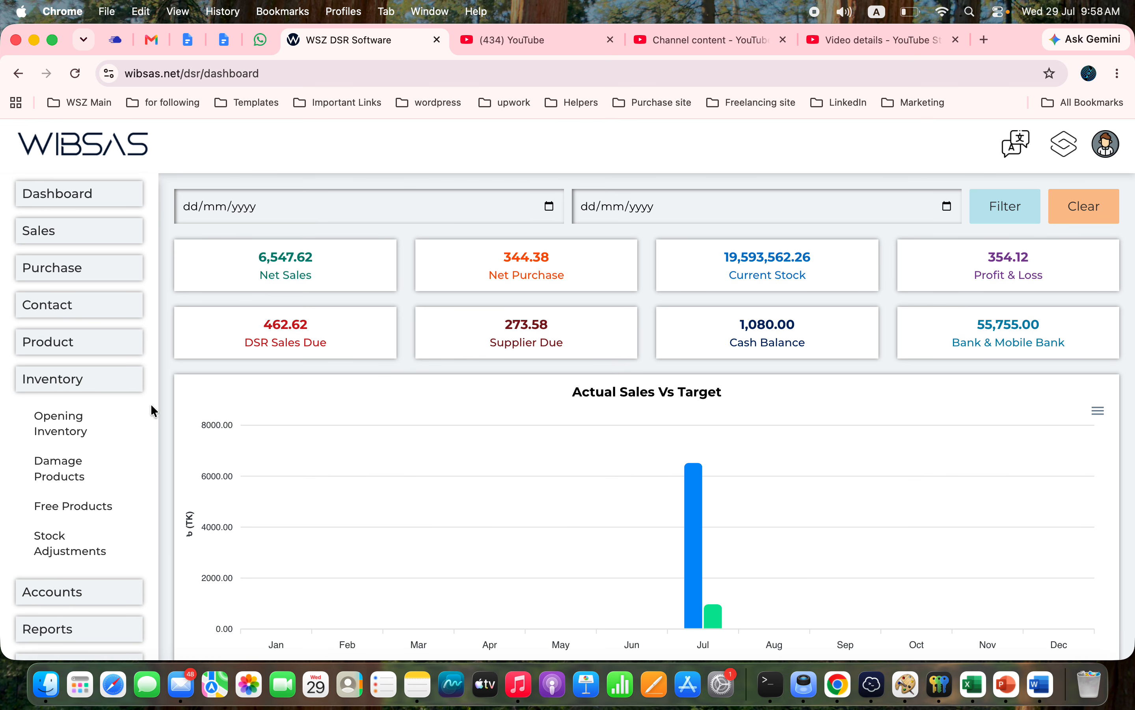
click(74, 479)
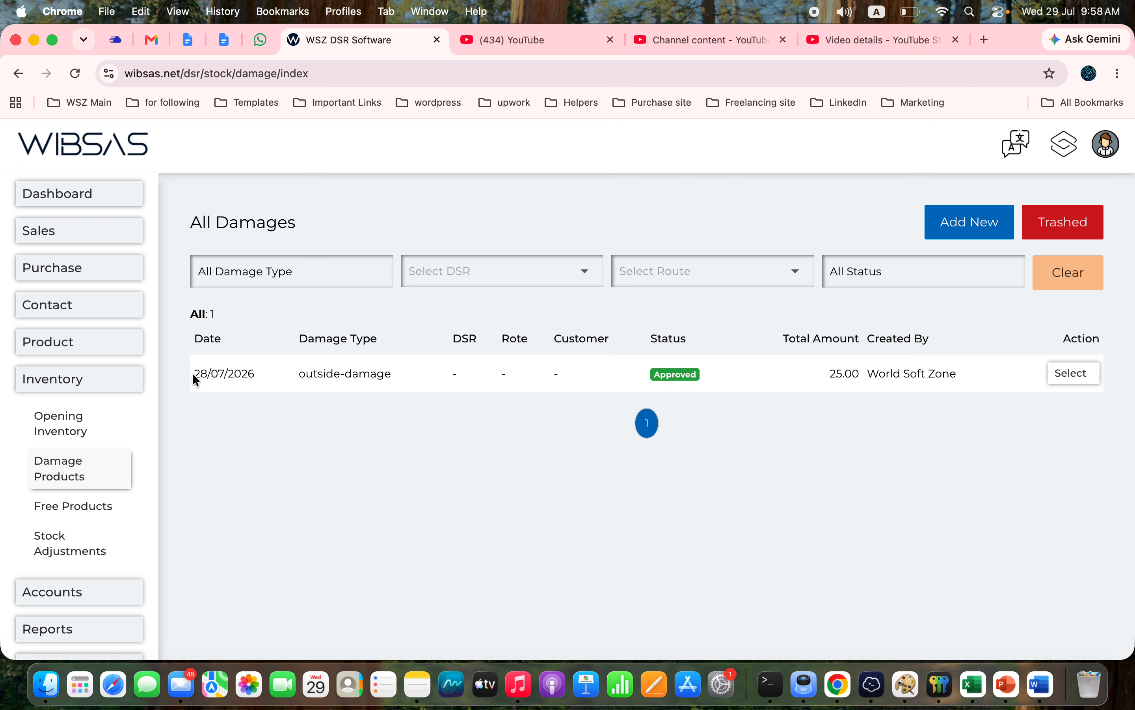
drag(193, 374, 407, 375)
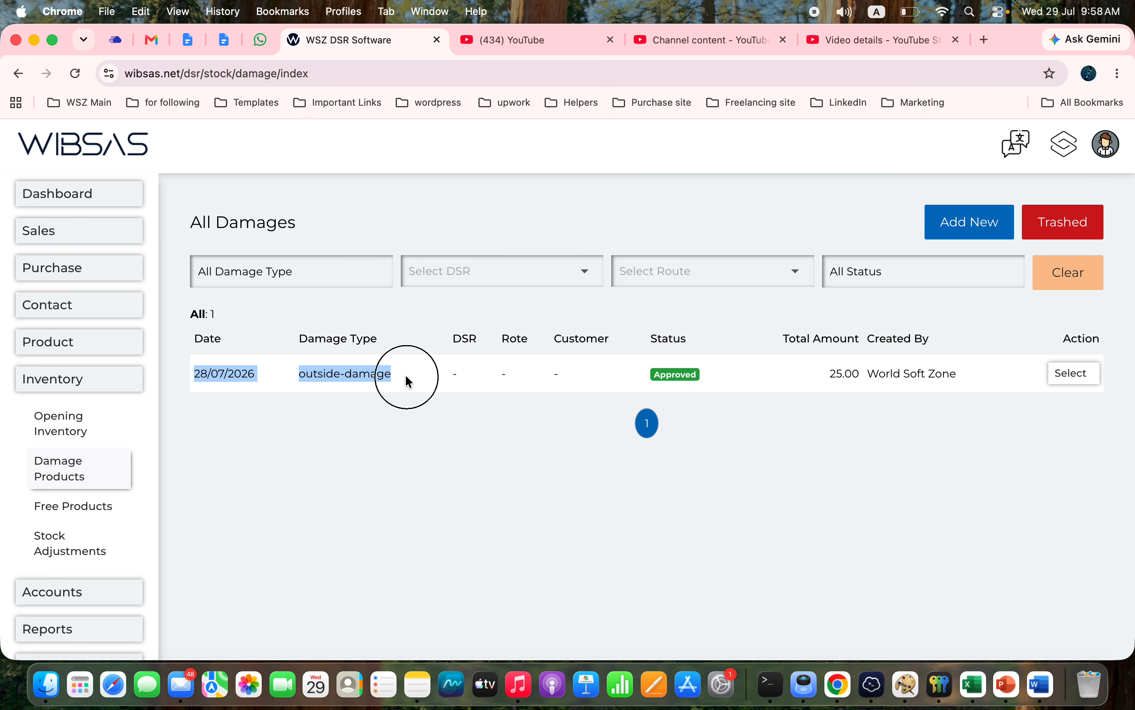
click(407, 375)
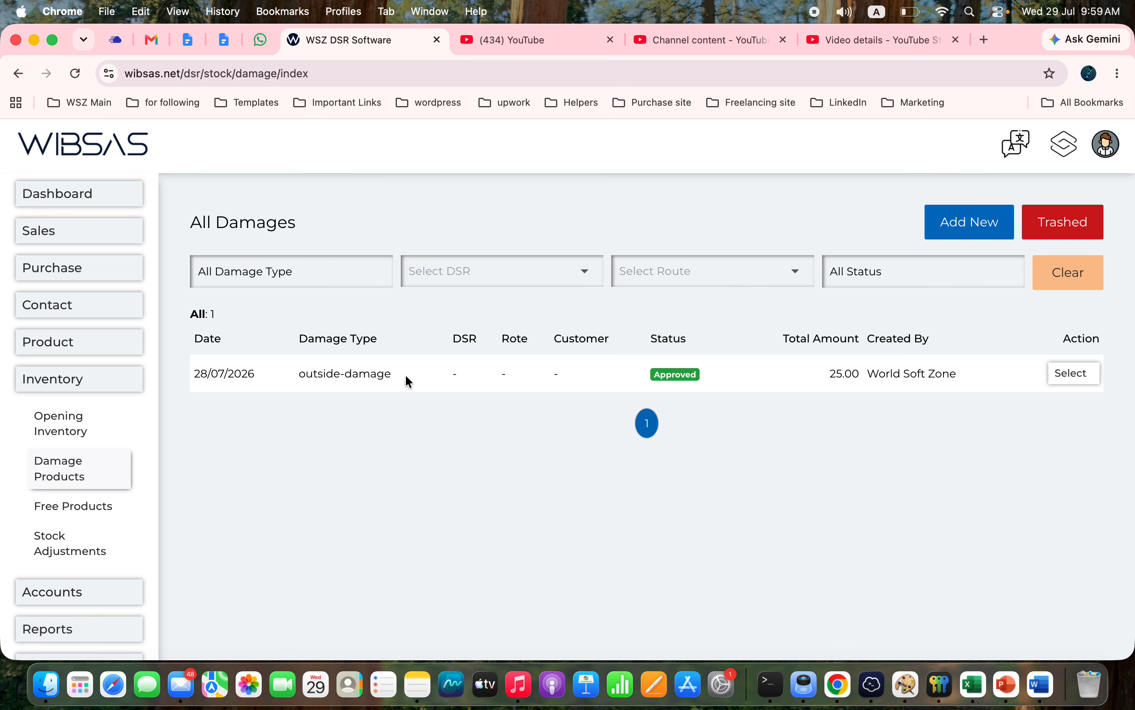
drag(298, 374, 394, 376)
click(535, 380)
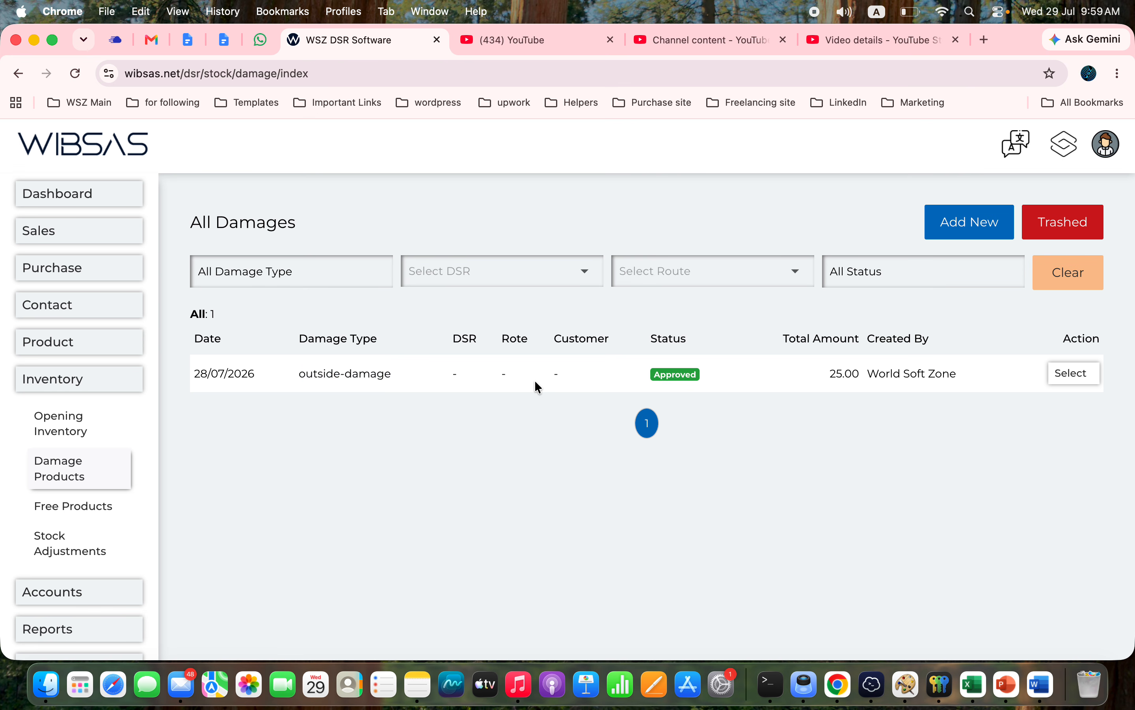
- Open the wholesale adjustment for the pending Dhanmondi sale dated 27/07/2026 from the wholesale list
click(98, 232)
click(70, 298)
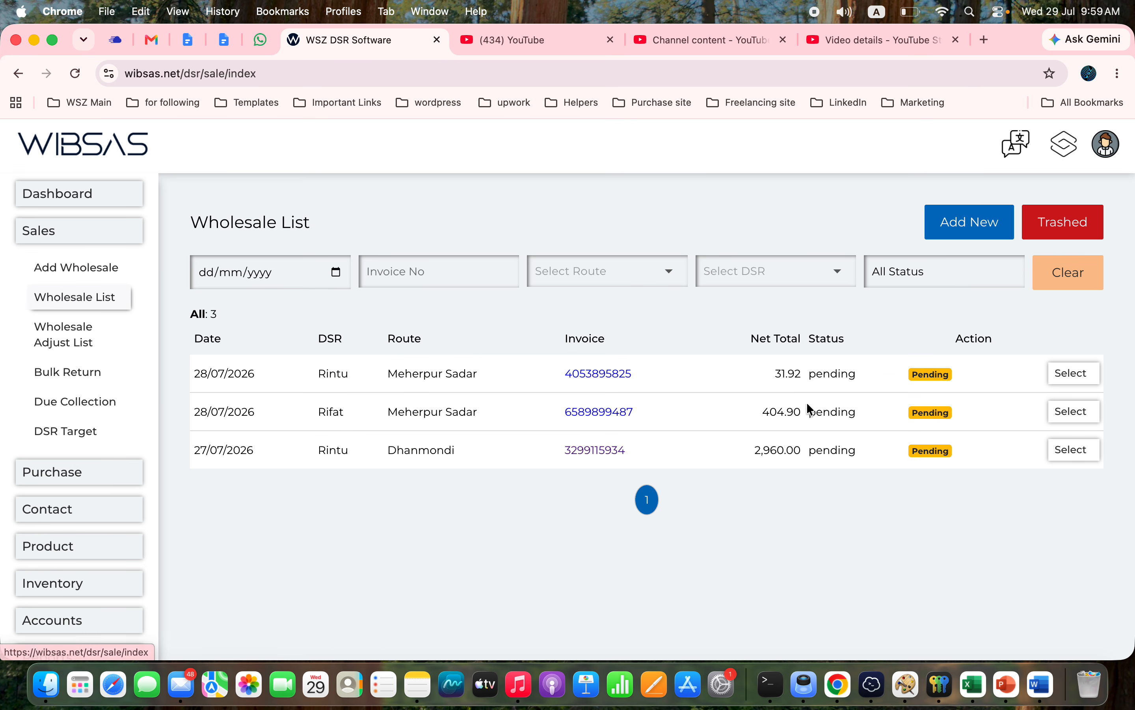
click(1071, 453)
click(987, 484)
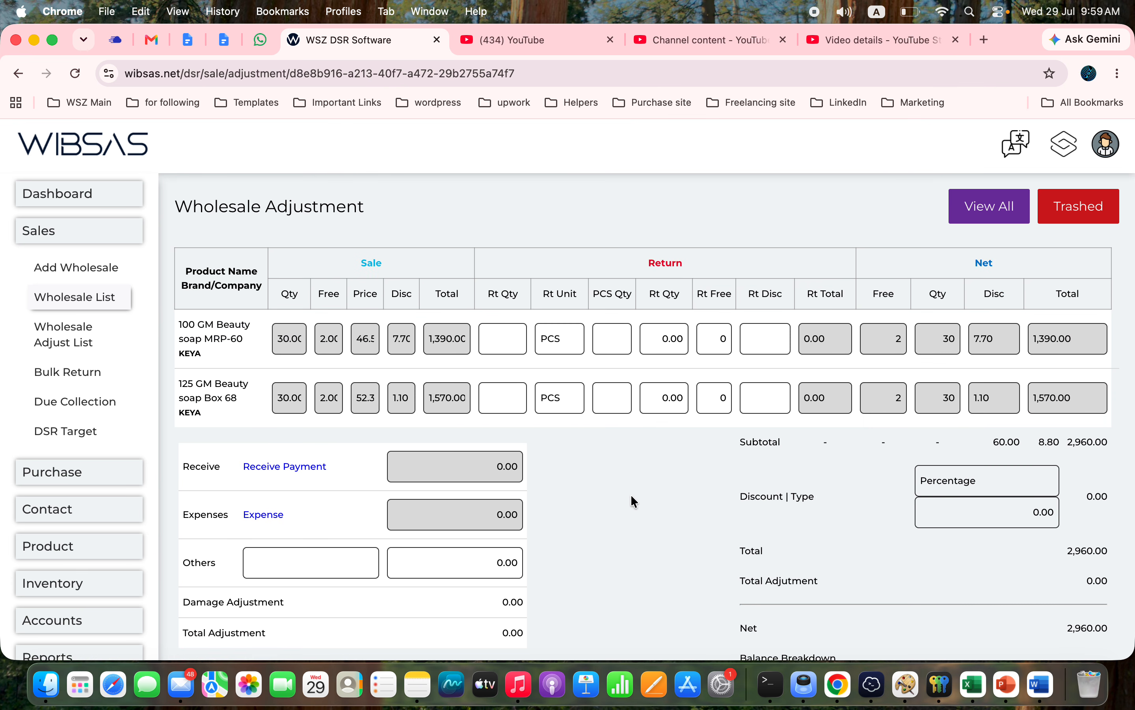
- Add TasteMe Mango 500g (PIECES) as a damage product in the wholesale adjustment with a quantity of 10
scroll(630, 495, down, 6)
click(736, 537)
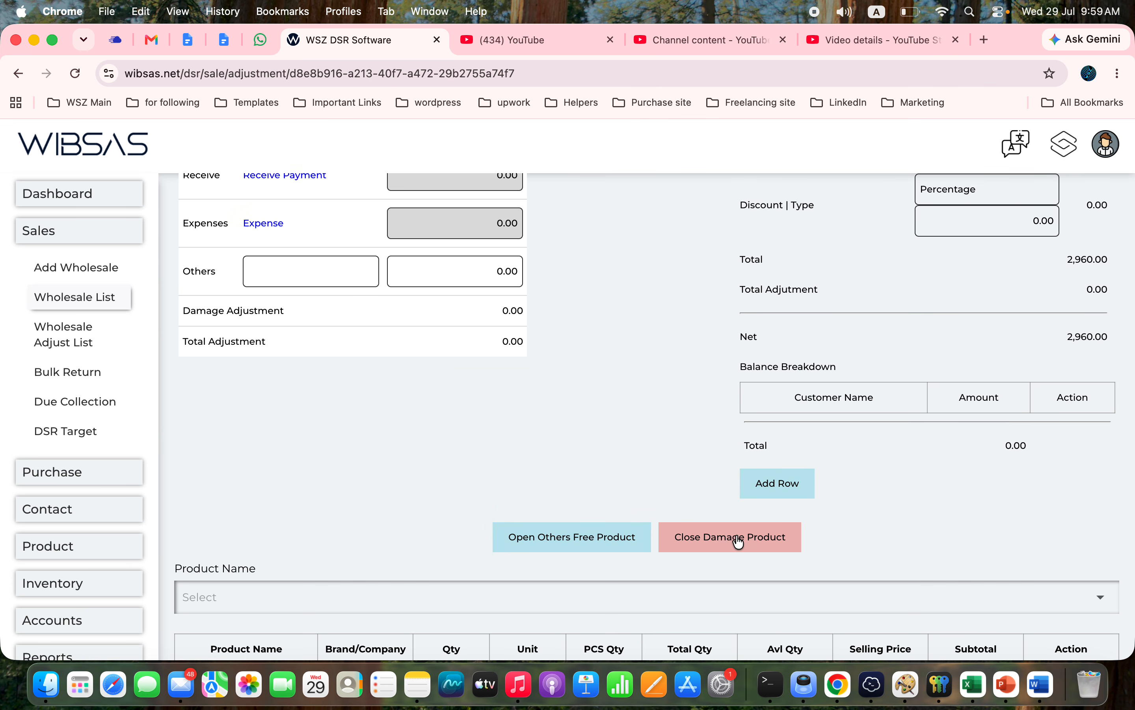
click(498, 590)
text(ma)
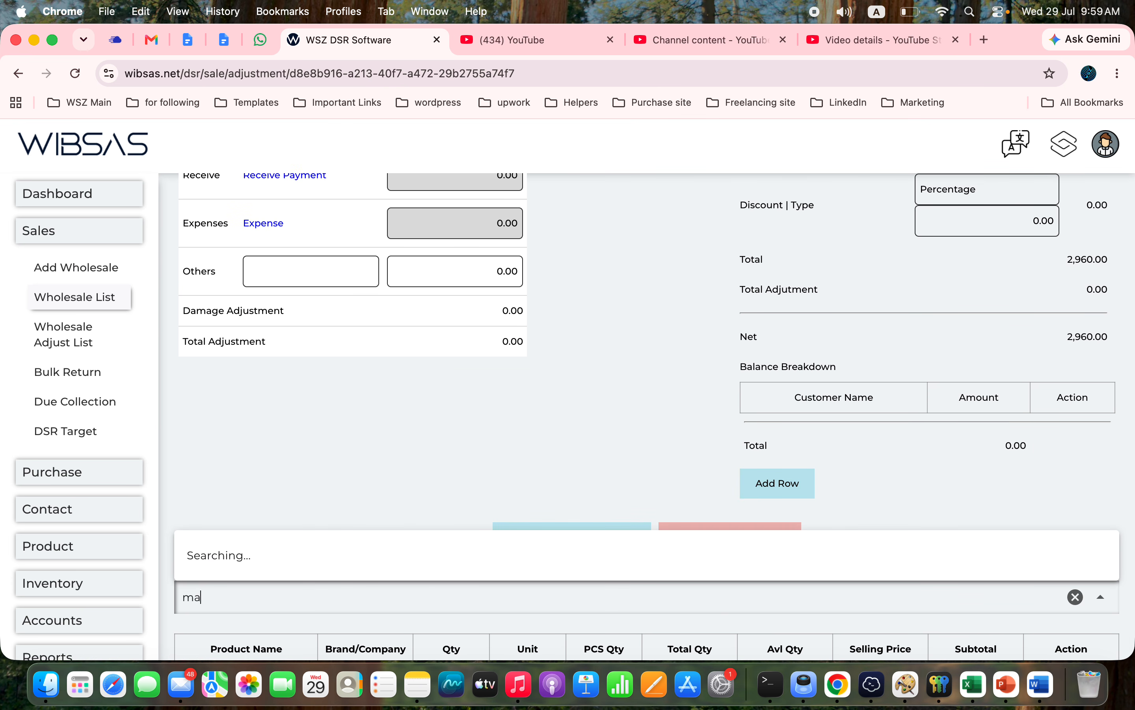
click(291, 521)
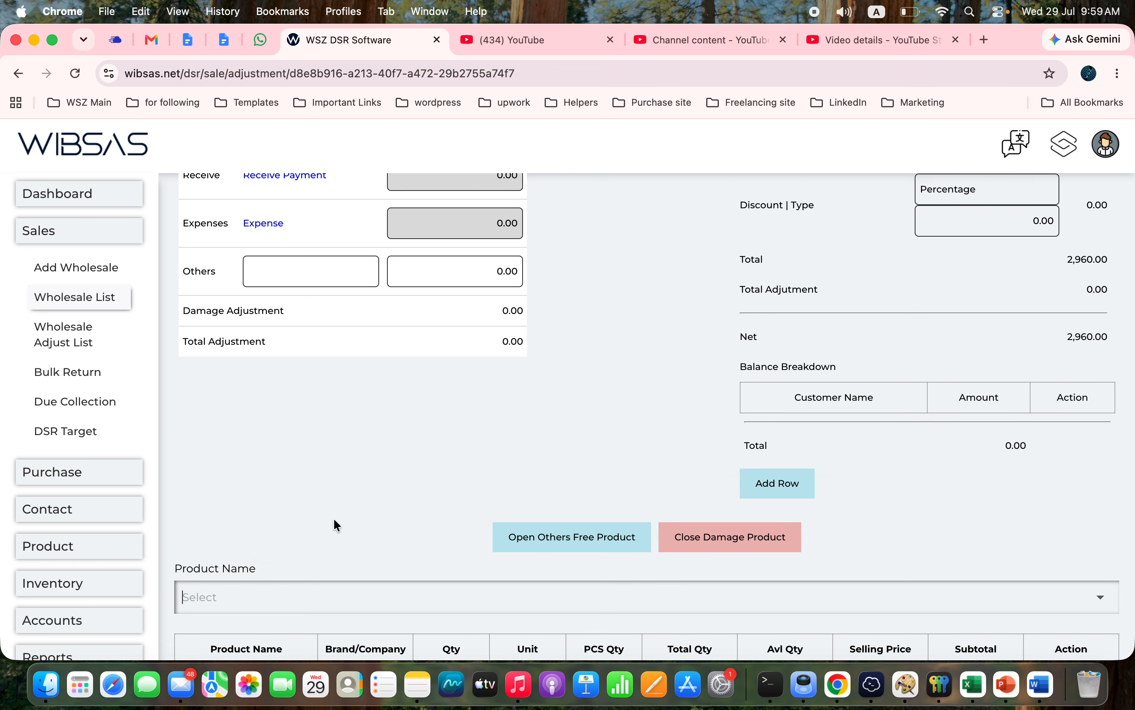
scroll(383, 547, down, 5)
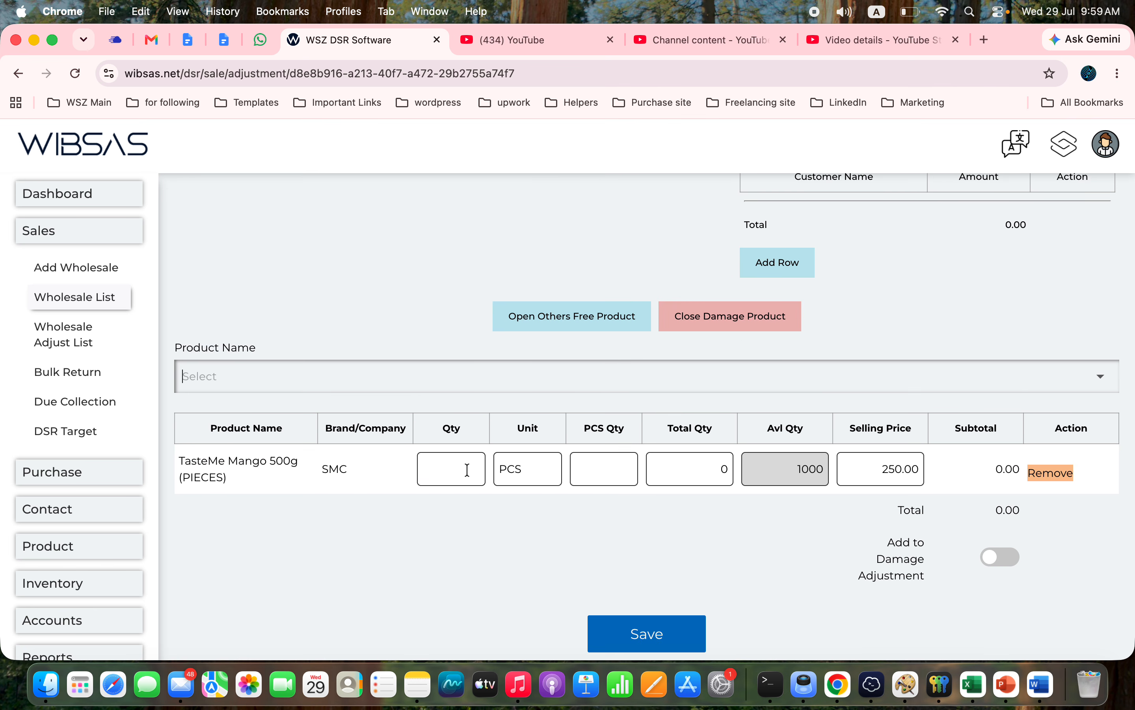
text(10)
- Record a received payment of 2000 to the Cash account in the wholesale adjustment
scroll(733, 519, up, 10)
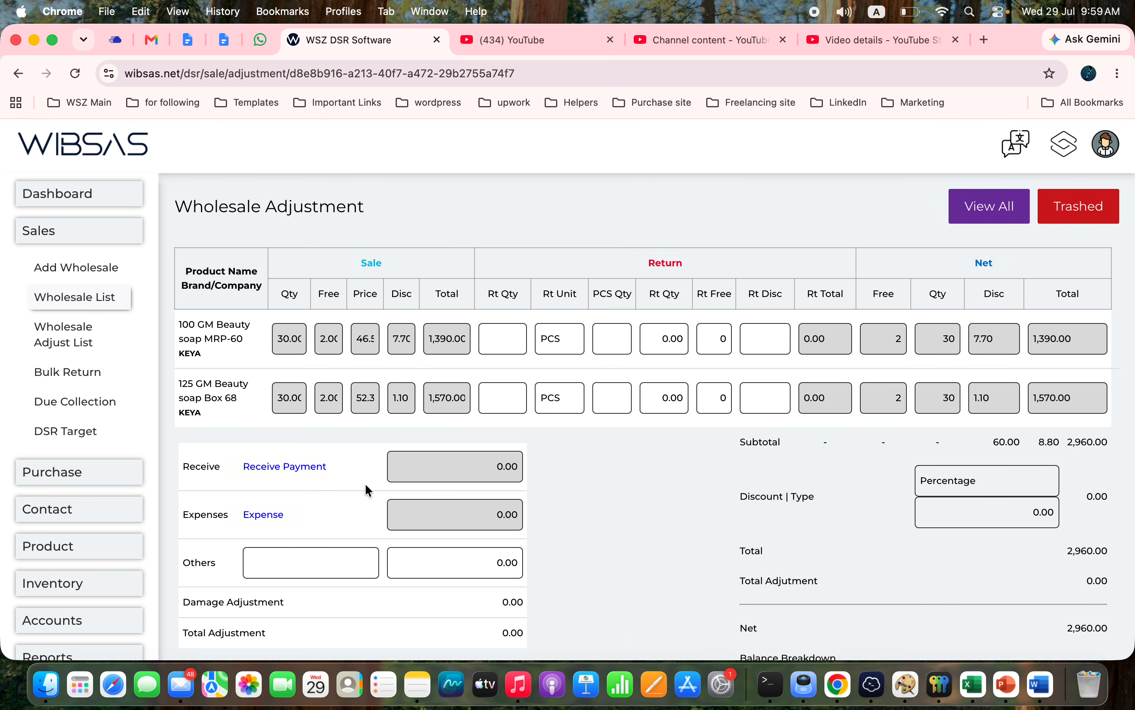
click(308, 467)
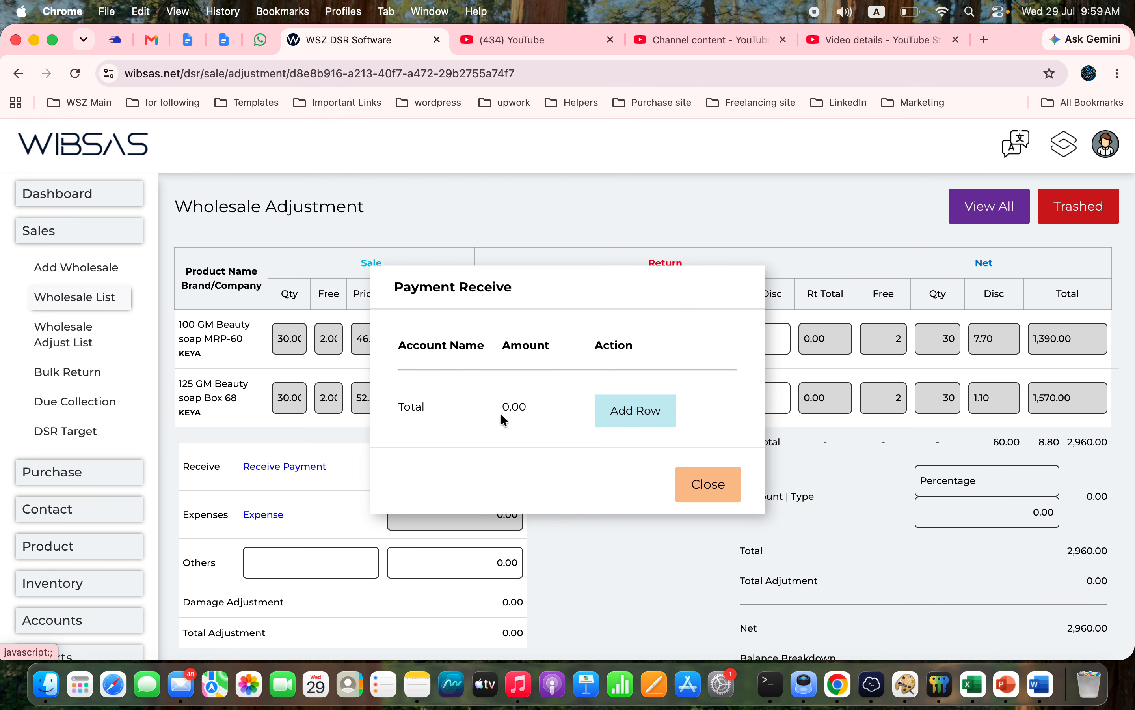
click(651, 413)
click(470, 363)
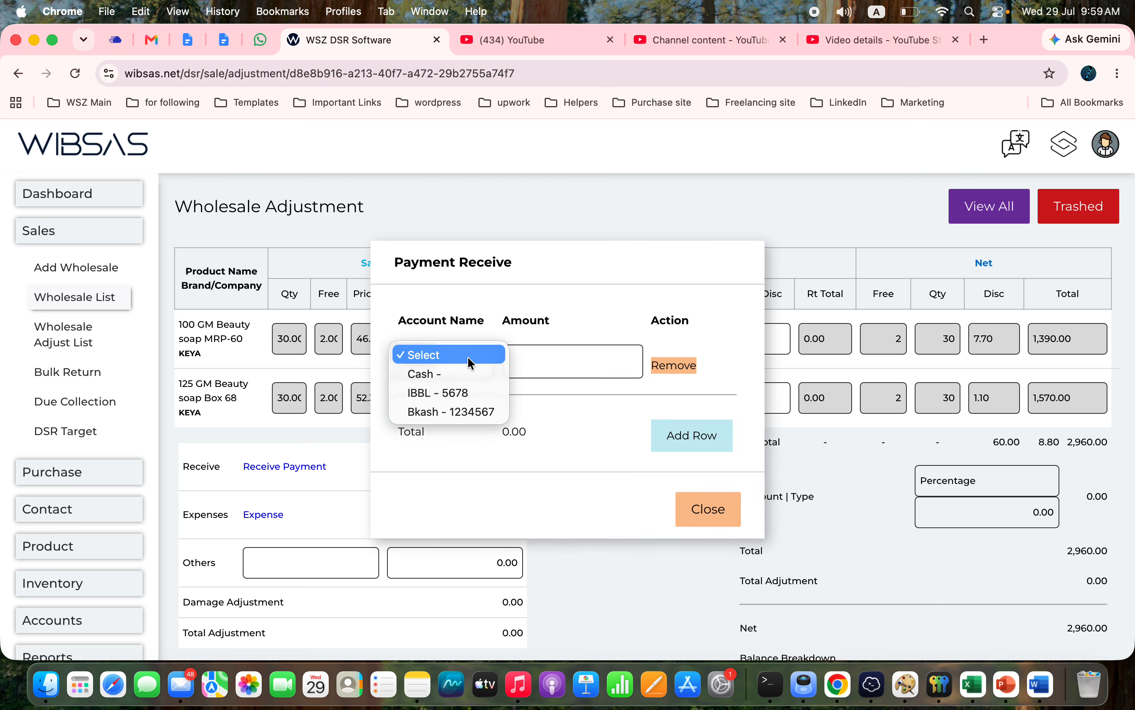
click(451, 374)
click(635, 361)
text(2000)
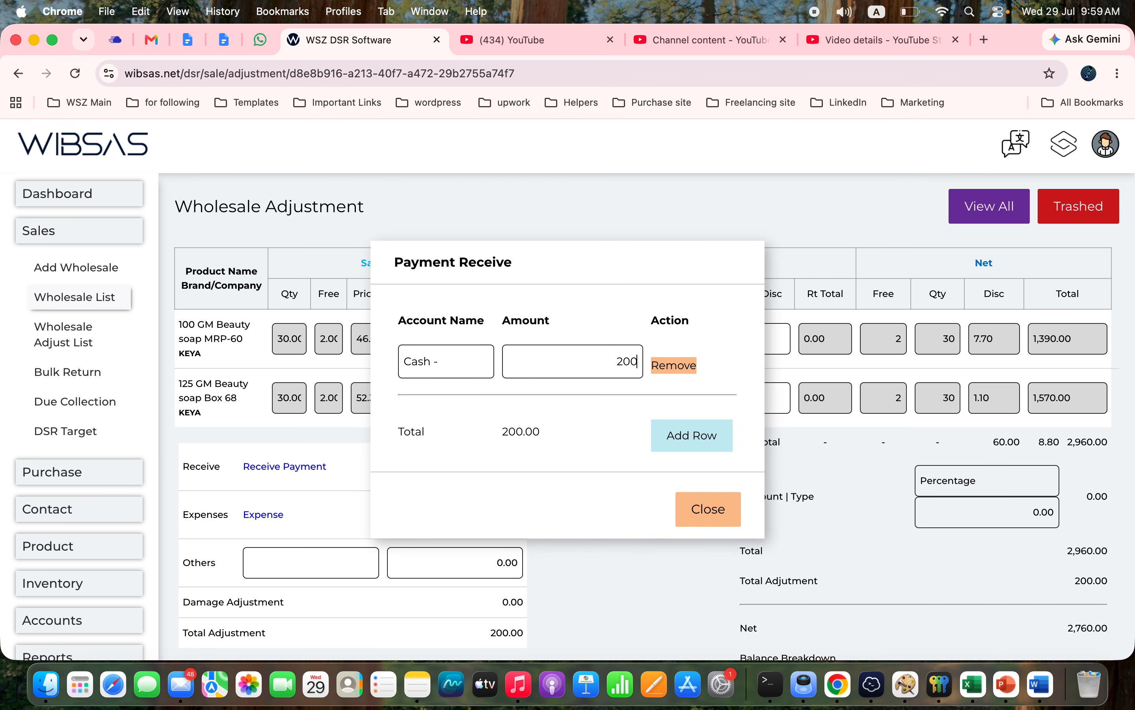
click(706, 511)
- Save the wholesale adjustment and acknowledge the confirmation
scroll(707, 506, down, 10)
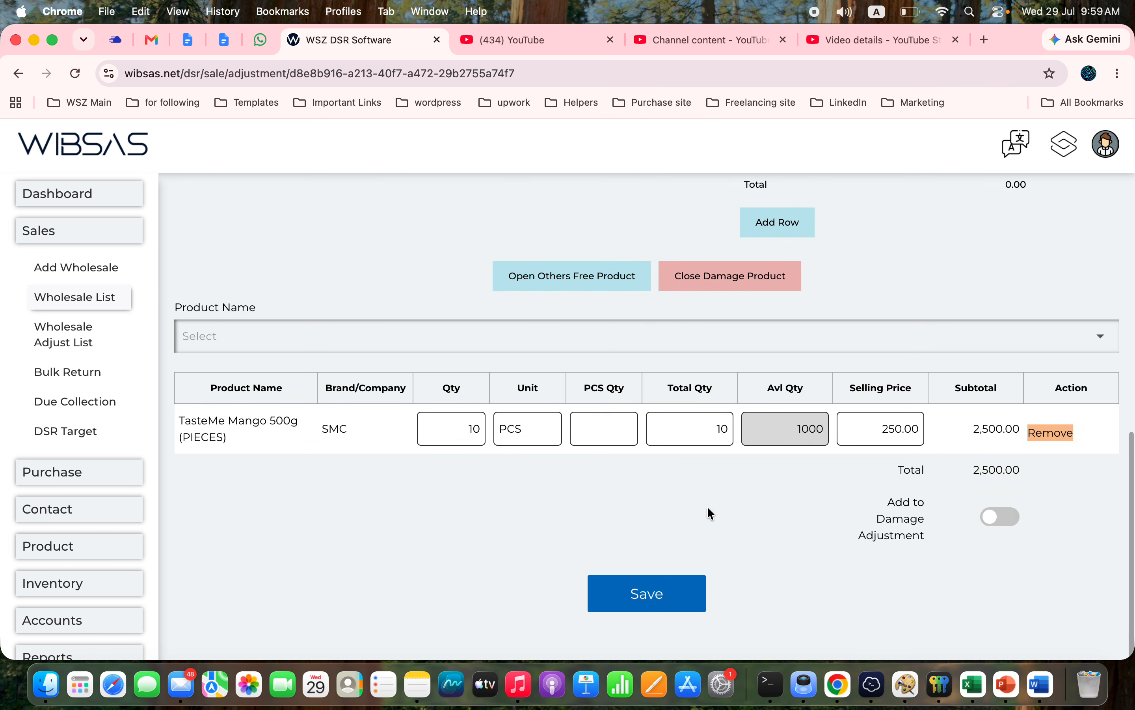
click(657, 606)
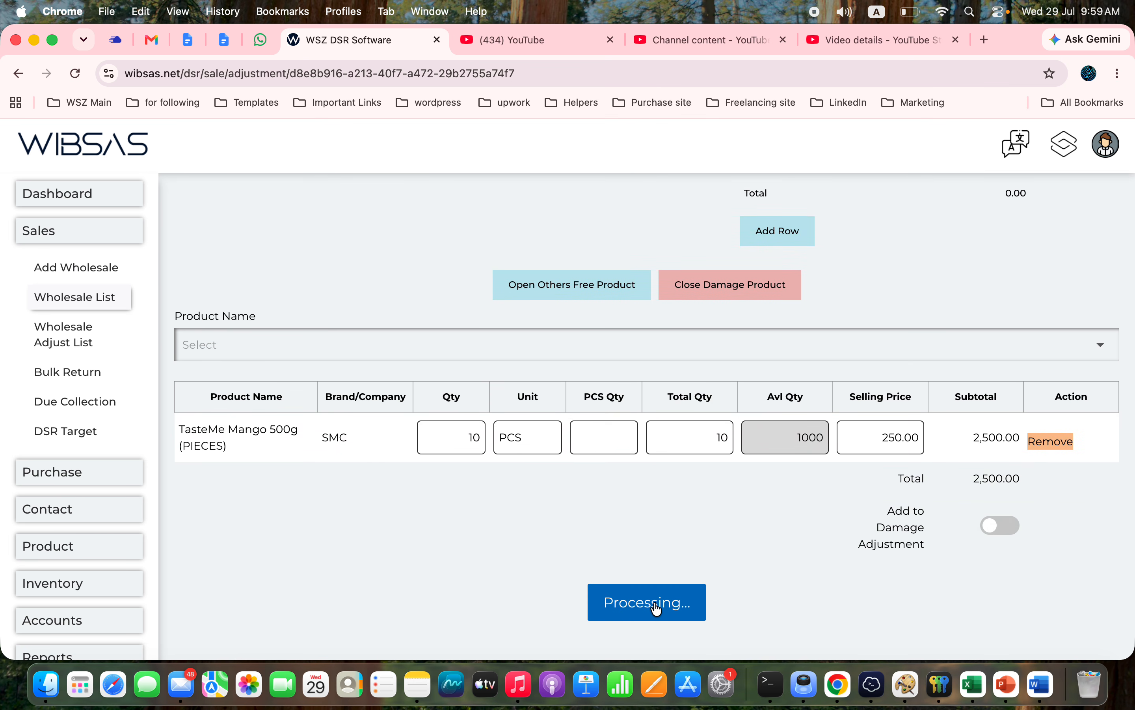
click(708, 177)
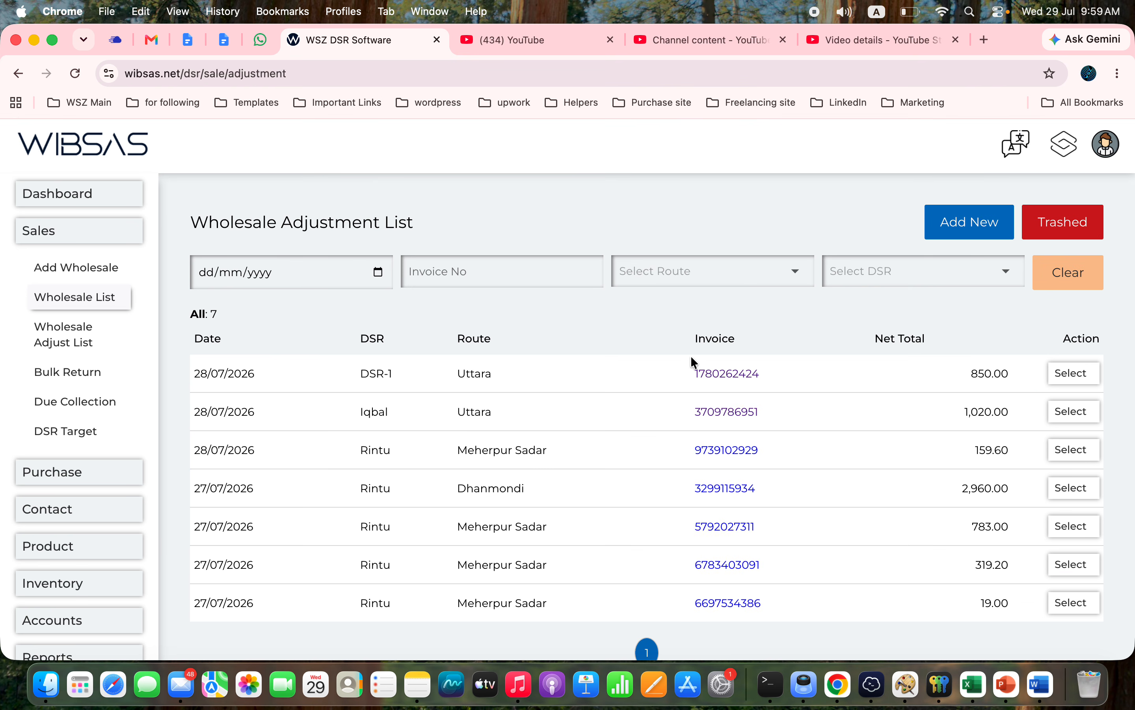
- Return to the damage products list and examine the product and quantity details of the 27/07/2026 Dhanmondi entry
click(69, 584)
click(73, 475)
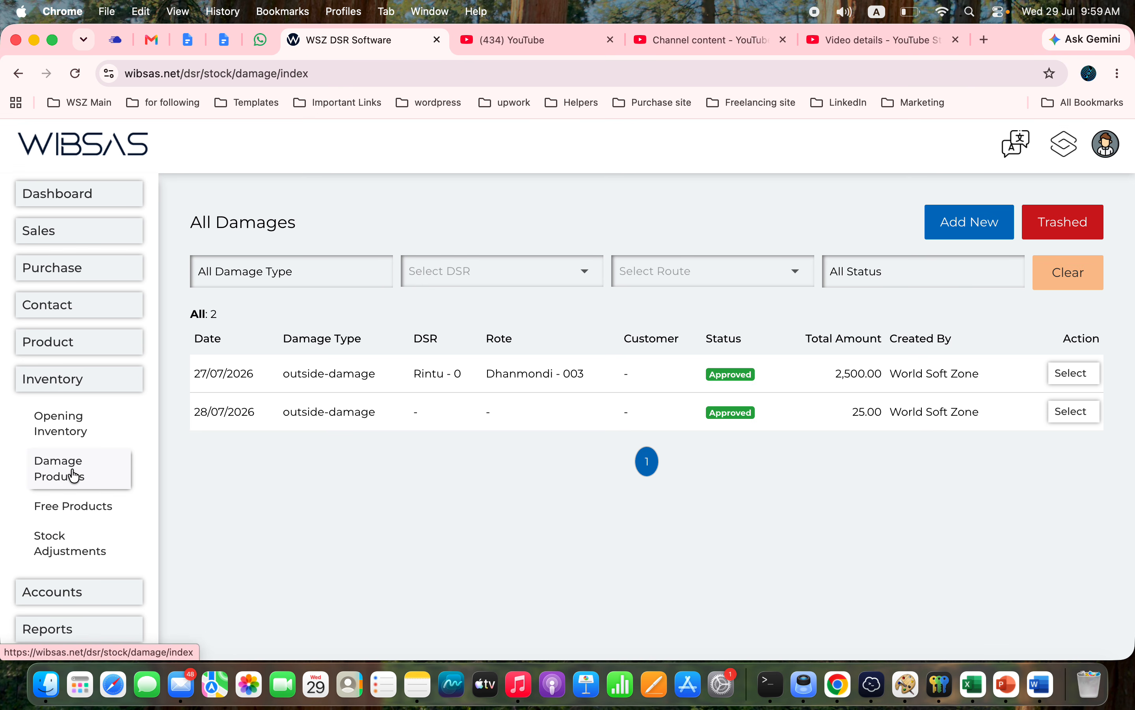
drag(280, 369, 529, 375)
click(595, 382)
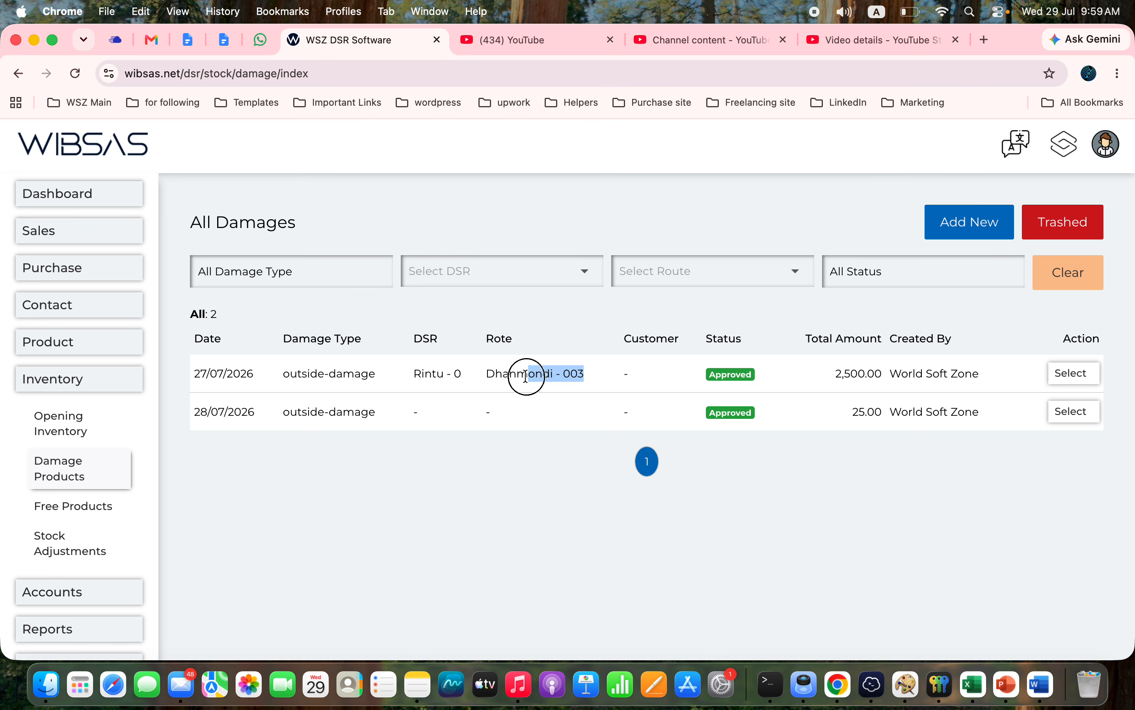
click(1074, 375)
click(997, 414)
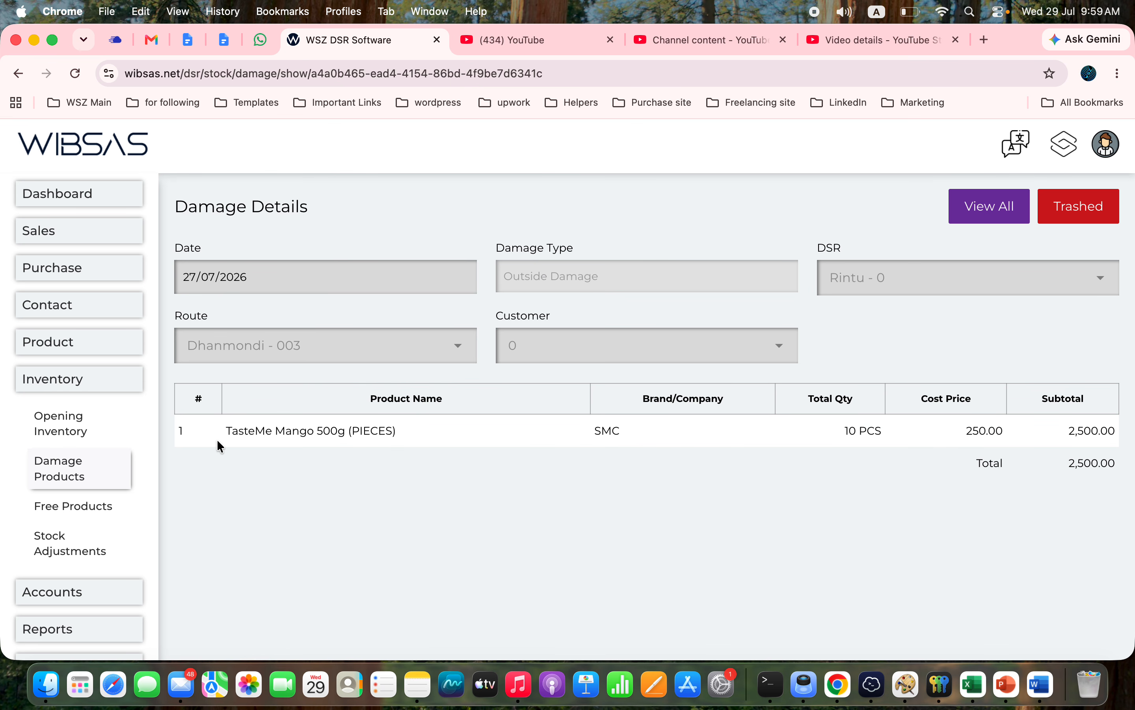
drag(225, 436, 420, 437)
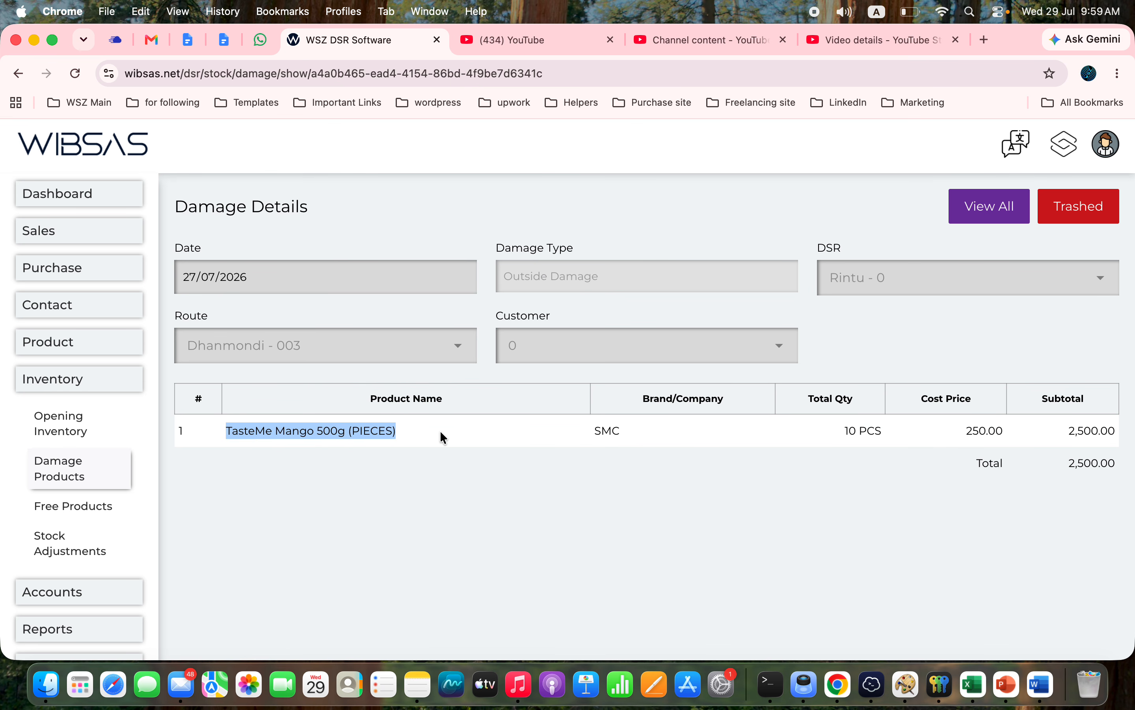
click(869, 438)
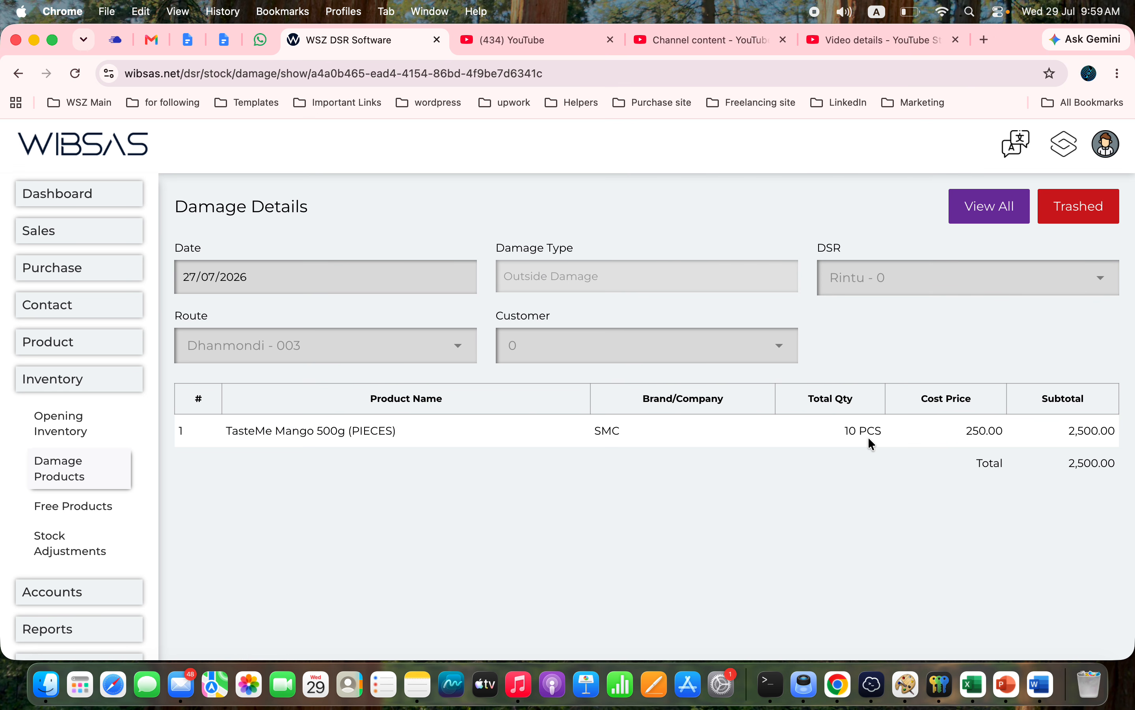
- Start a new damage entry from the damage products list with the damage type Return to Company
click(89, 481)
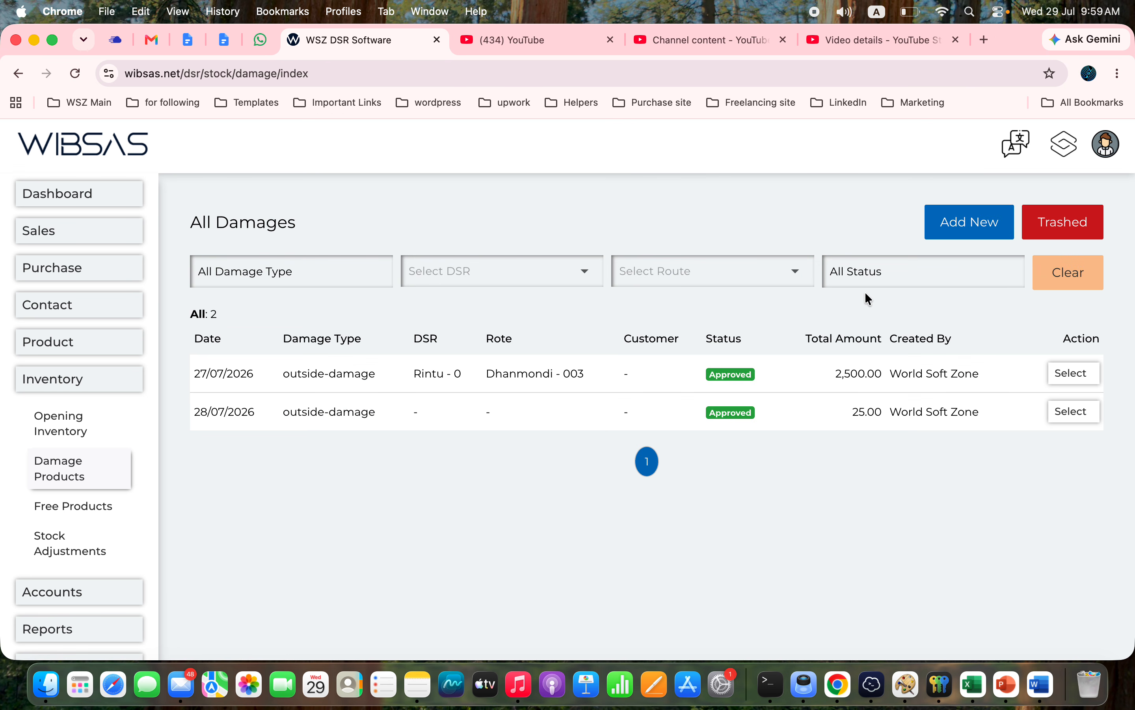
click(968, 230)
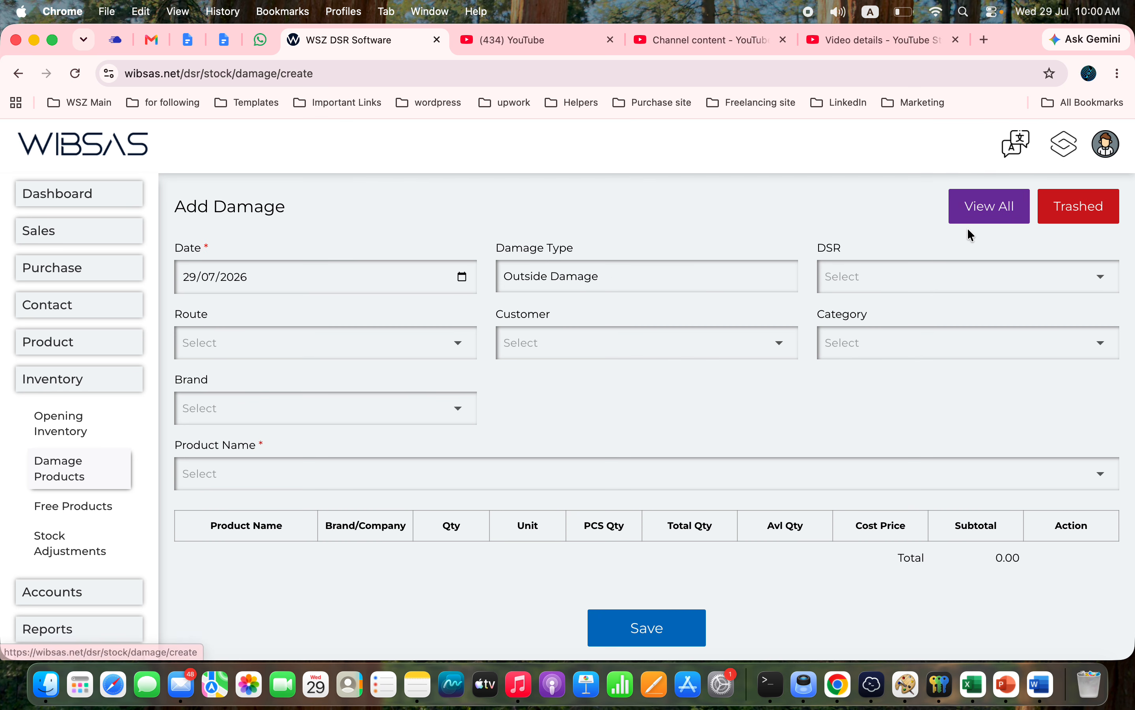
click(719, 275)
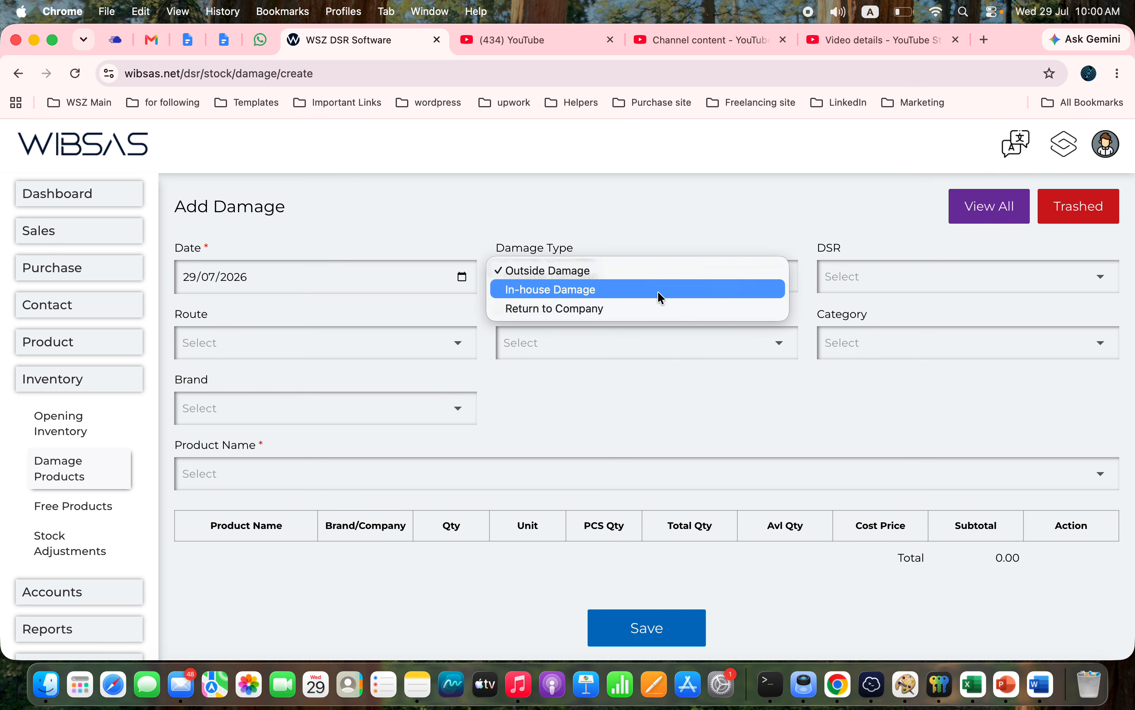
click(631, 310)
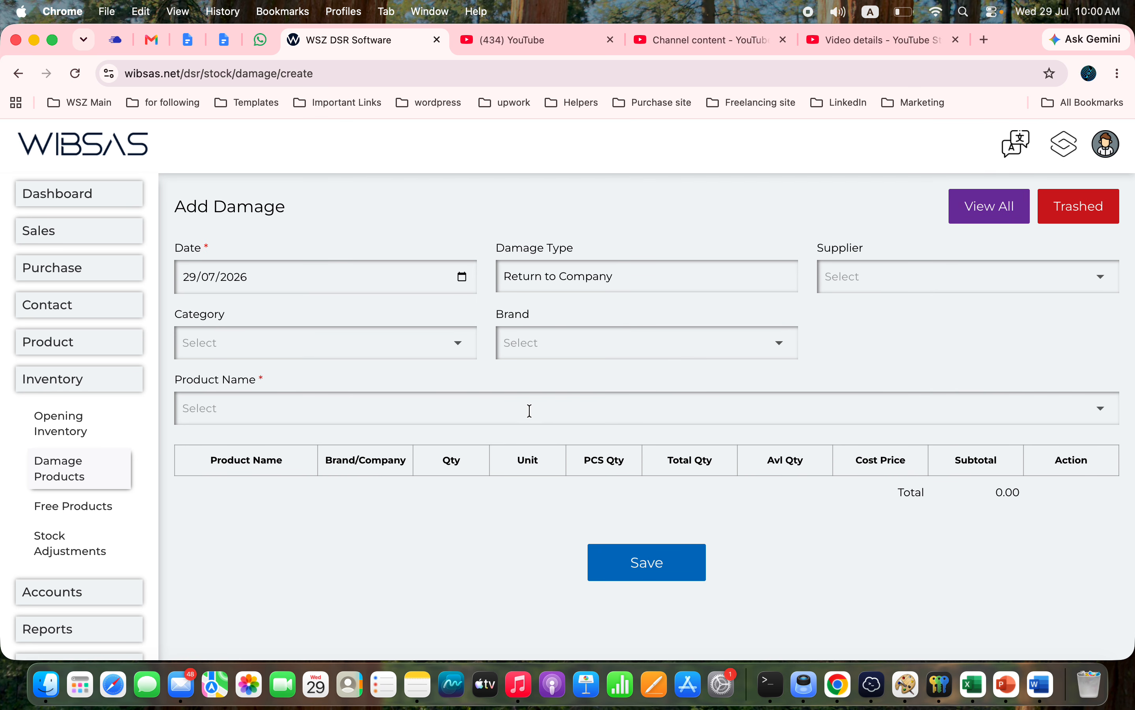
click(524, 415)
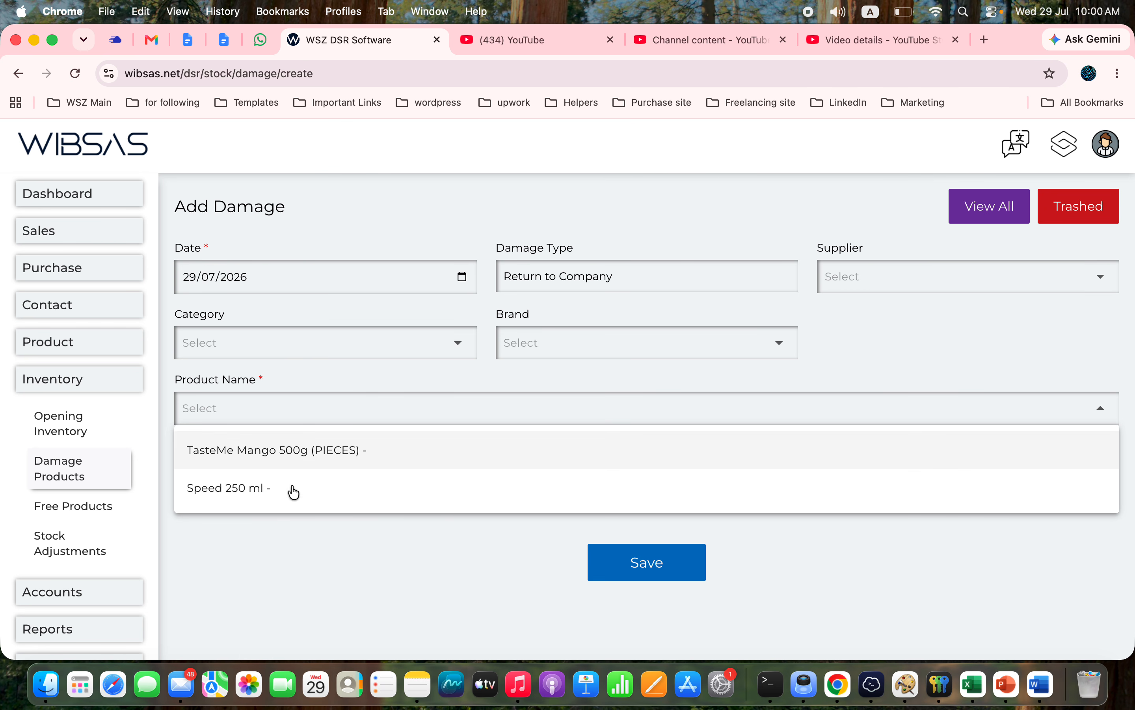
text(s)
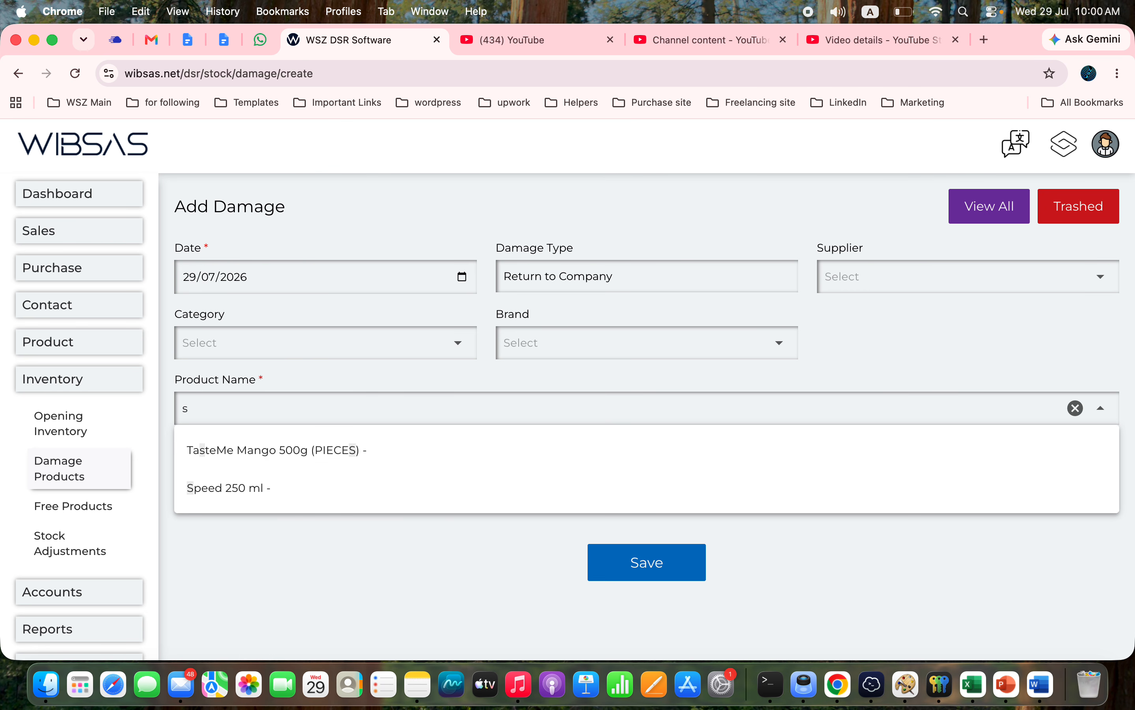
key(BackSpace)
text(hfgfgh)
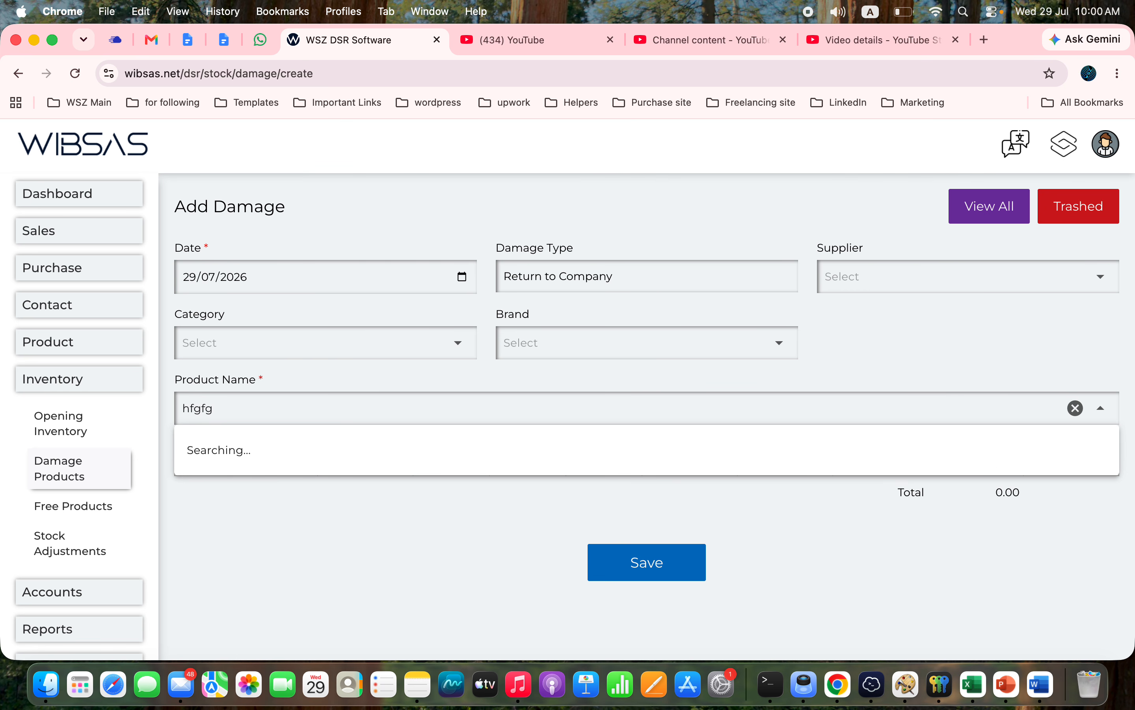
key(BackSpace)
key(BackSpace)
key(BackSpace)
key(BackSpace)
key(BackSpace)
click(202, 562)
- Add TasteMe Mango 500g (PIECES) to the damage entry with a quantity of 5 and save it
click(360, 406)
click(308, 452)
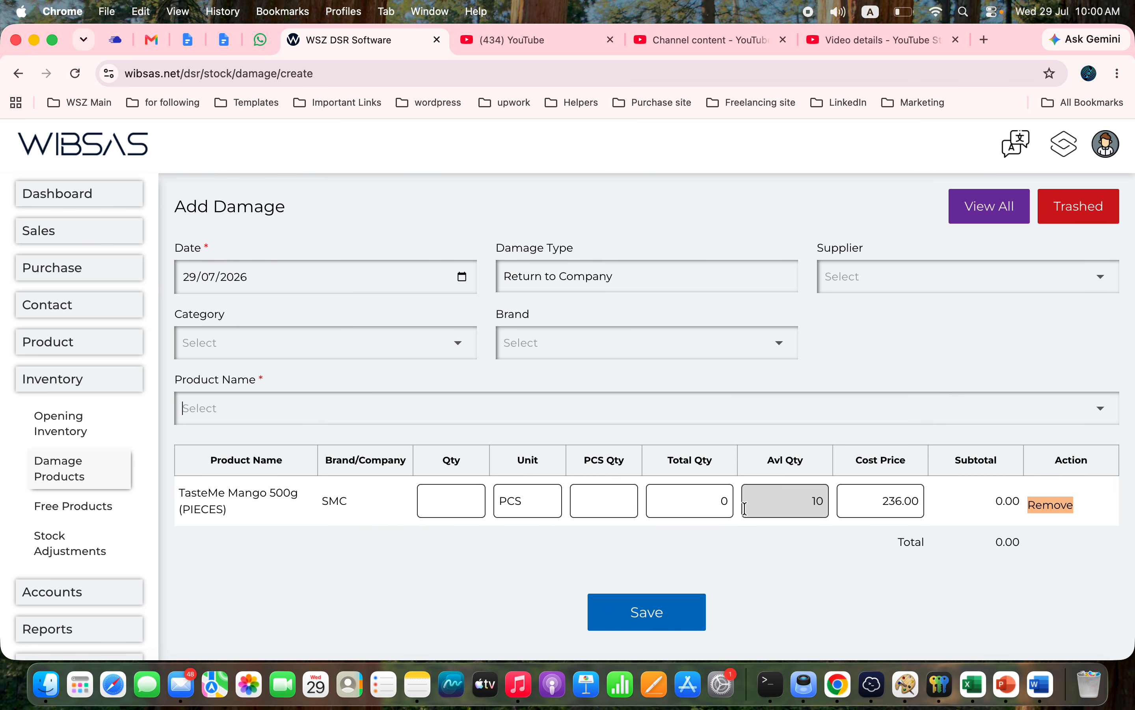
drag(809, 508, 834, 506)
click(444, 500)
text(5)
click(639, 624)
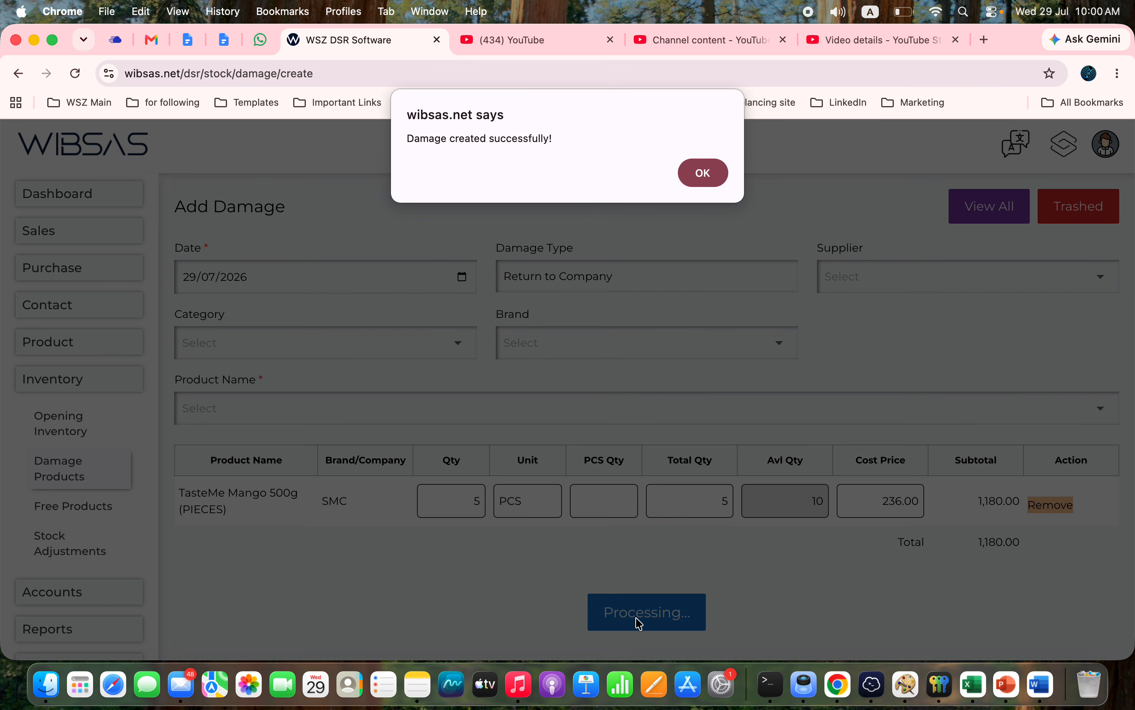
click(705, 179)
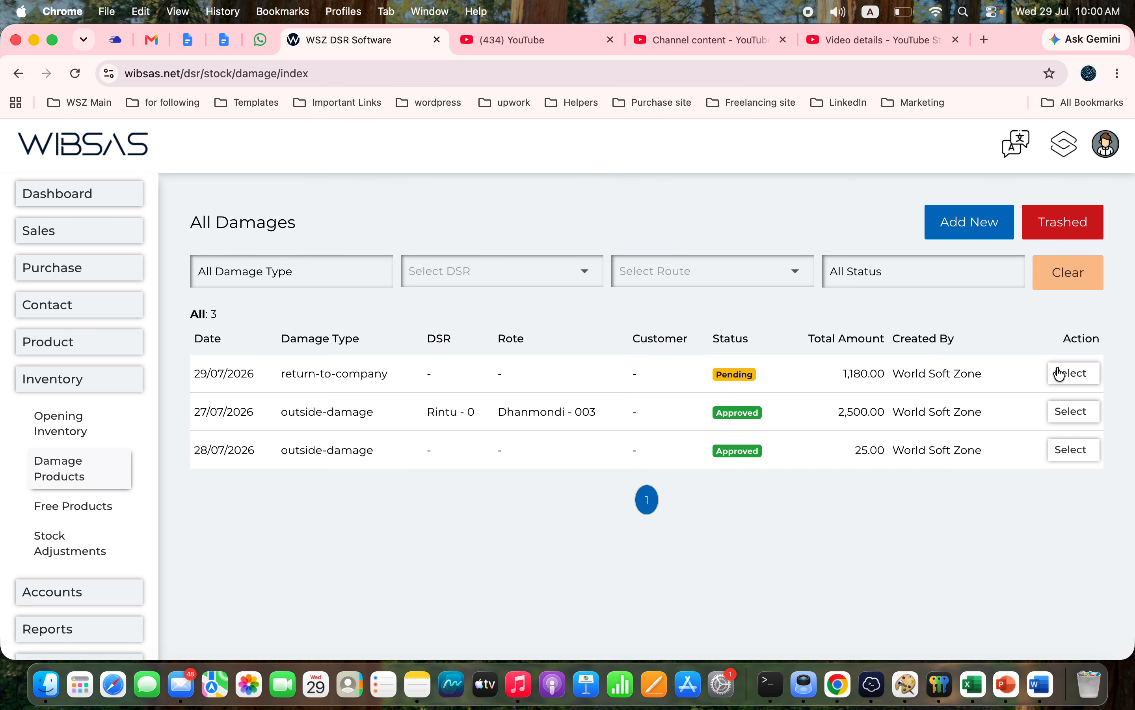
- Approve the pending return-to-company damage entry dated 29/07/2026 and acknowledge the confirmation
click(1075, 372)
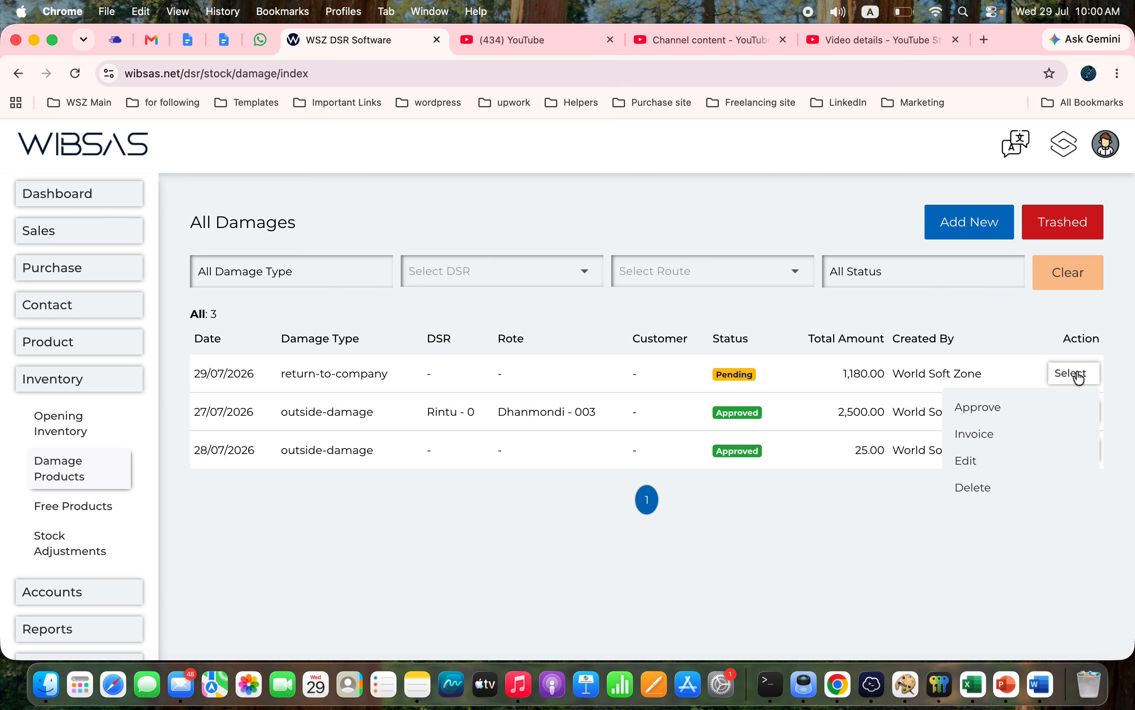
click(980, 409)
scroll(682, 523, down, 2)
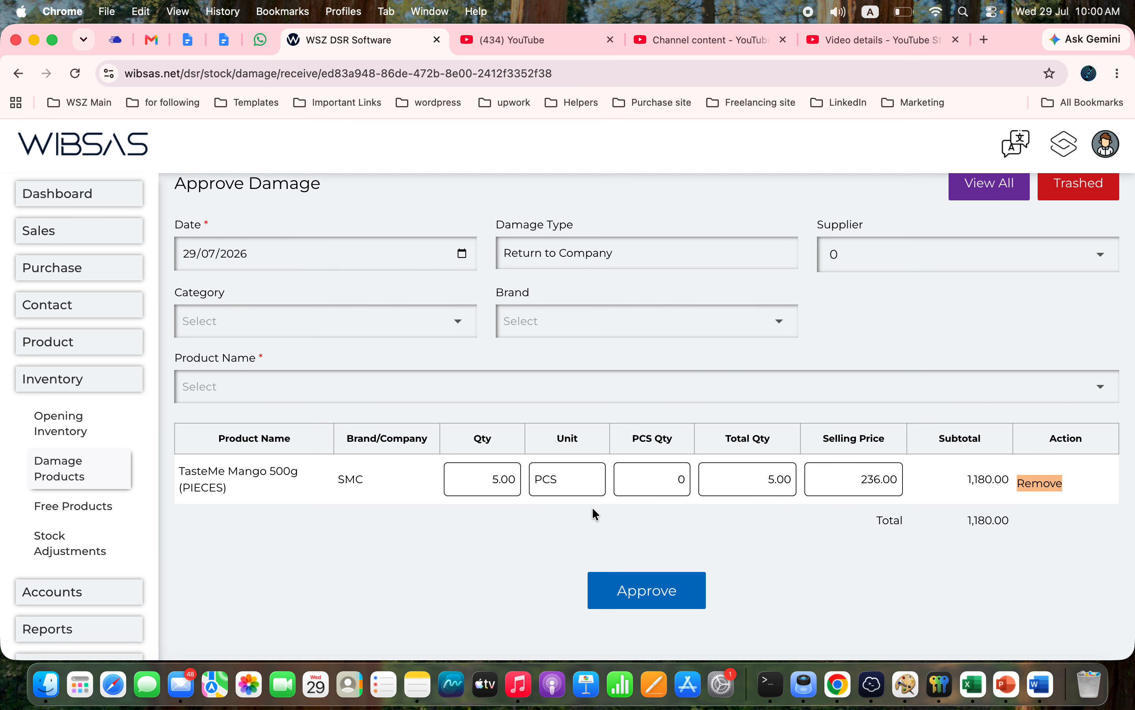
click(661, 599)
click(700, 179)
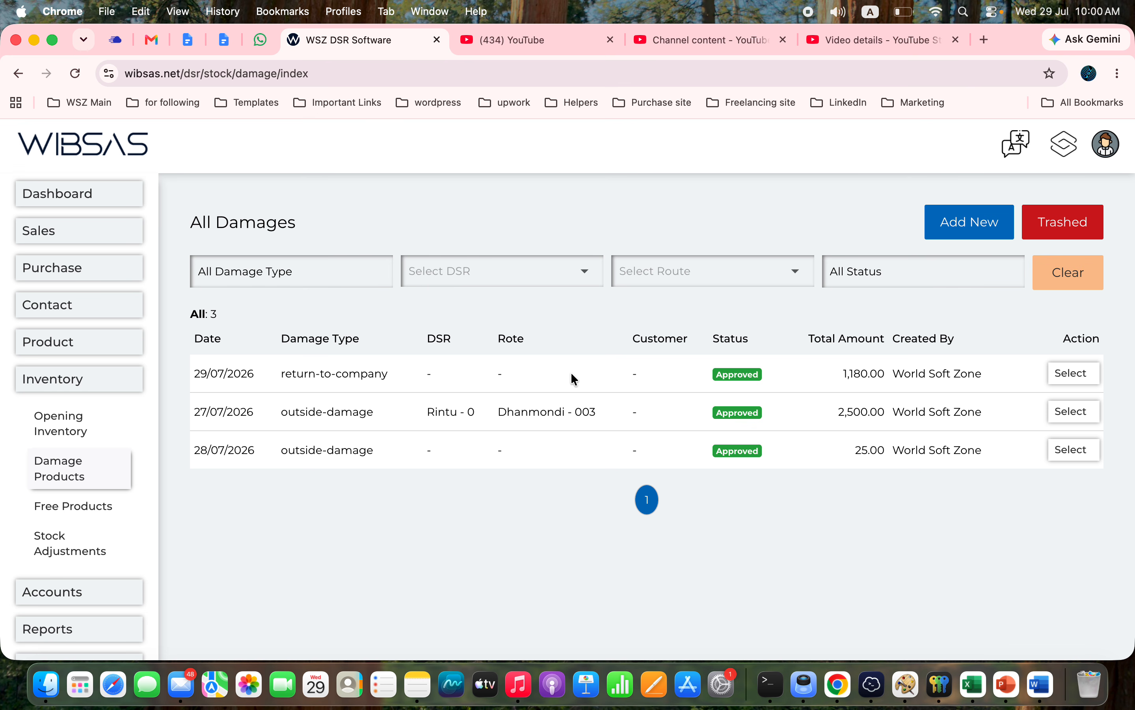
- Start a new In-house Damage entry and add the products 25 GM Beauty soap MRP-10 and GLYCERINE 60GM MRP-65
click(974, 224)
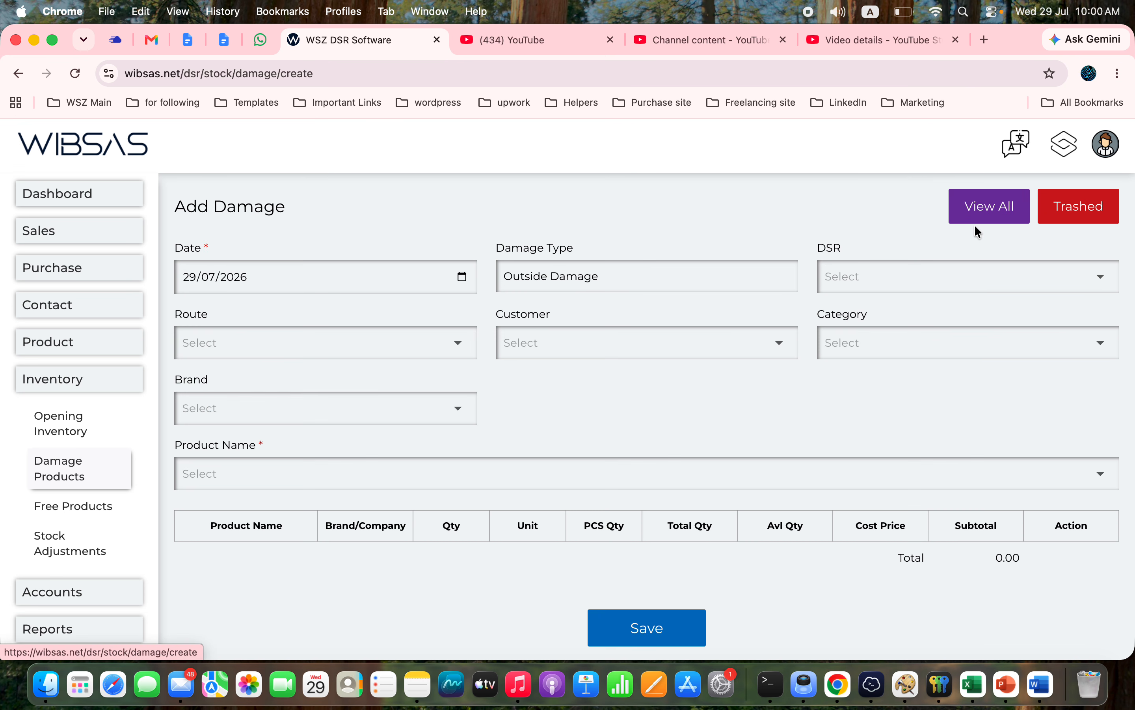
click(688, 278)
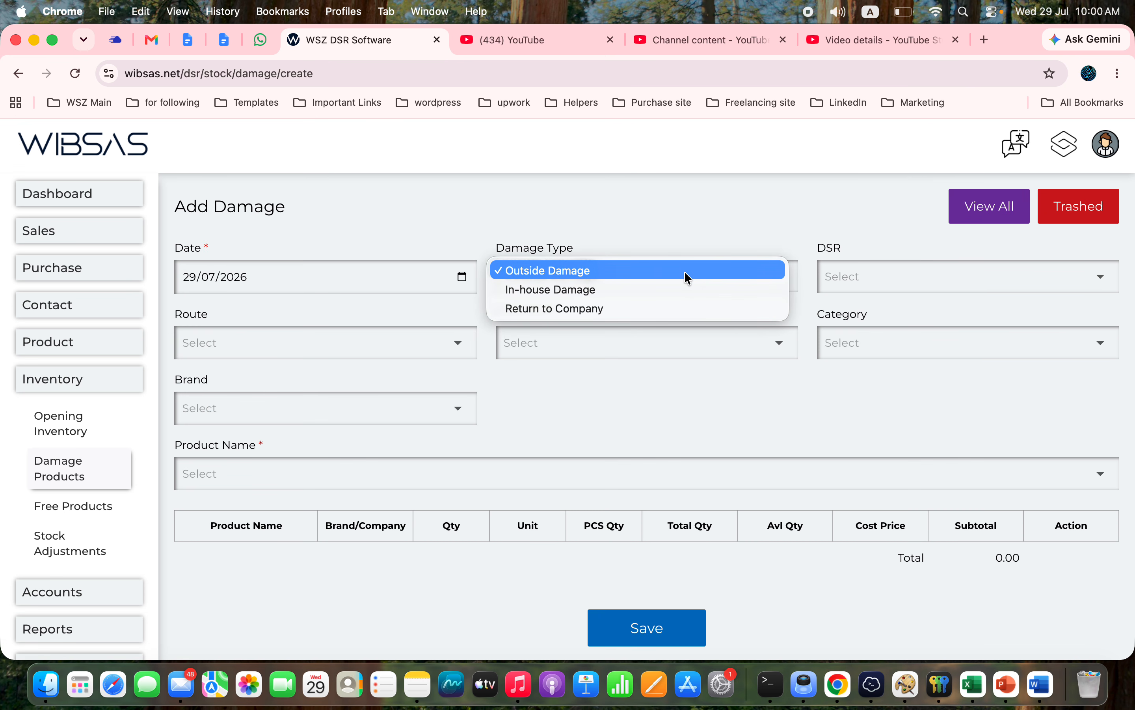
click(653, 298)
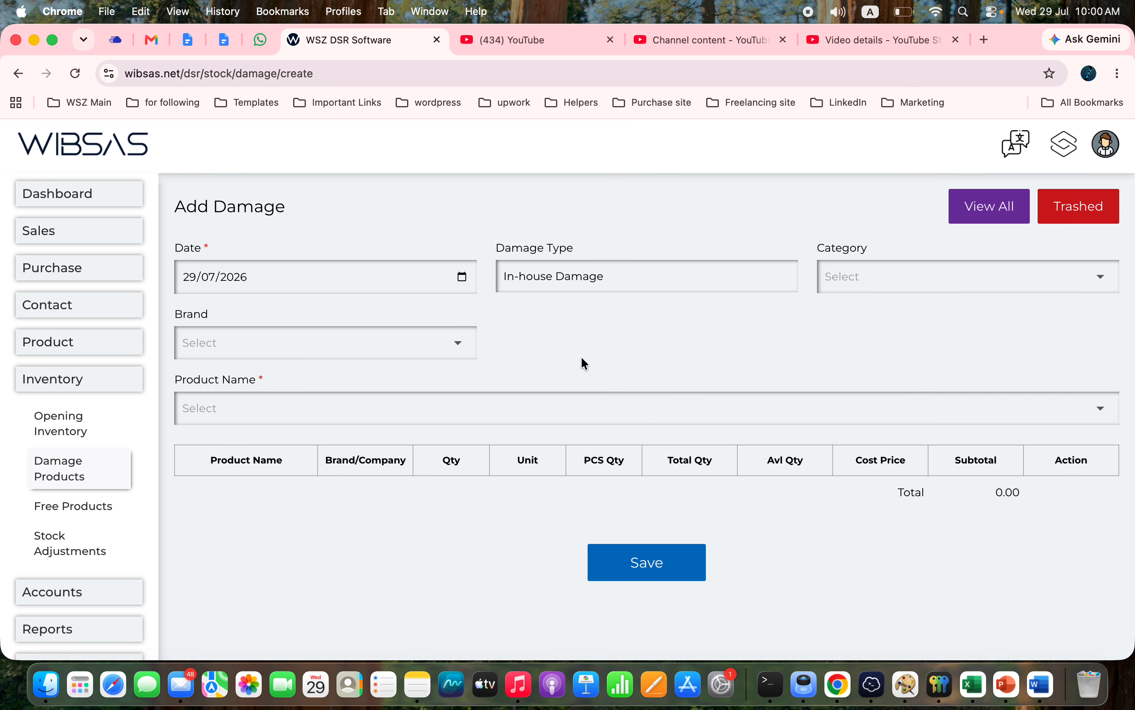
click(519, 419)
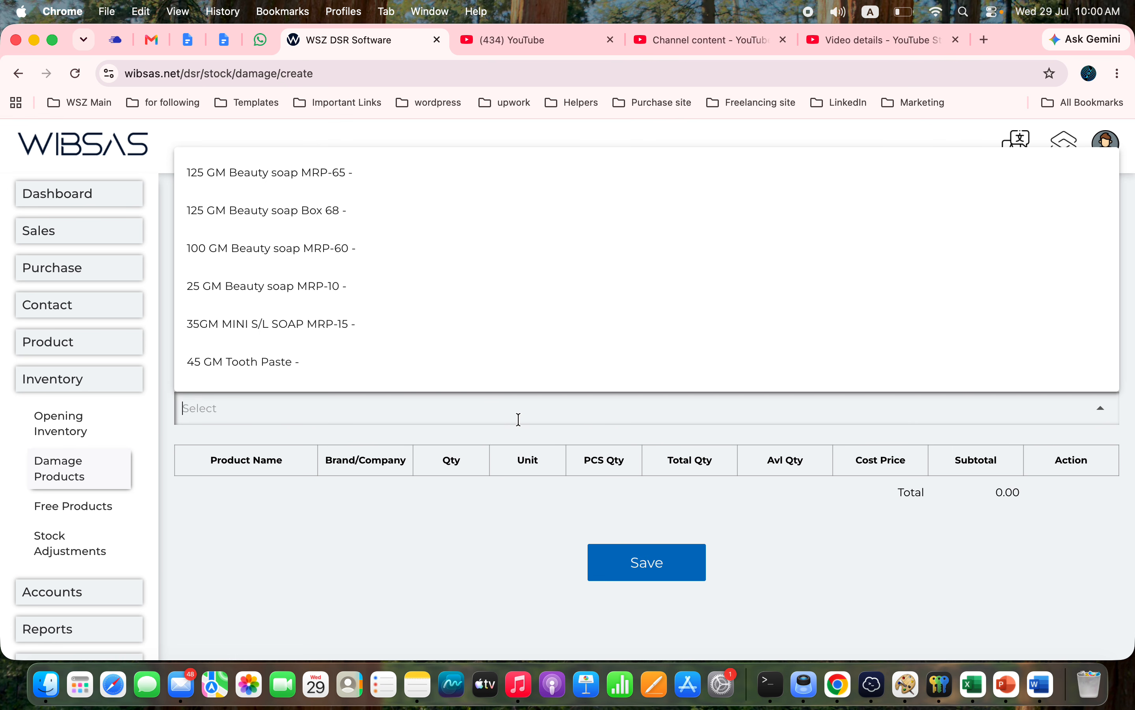
click(314, 285)
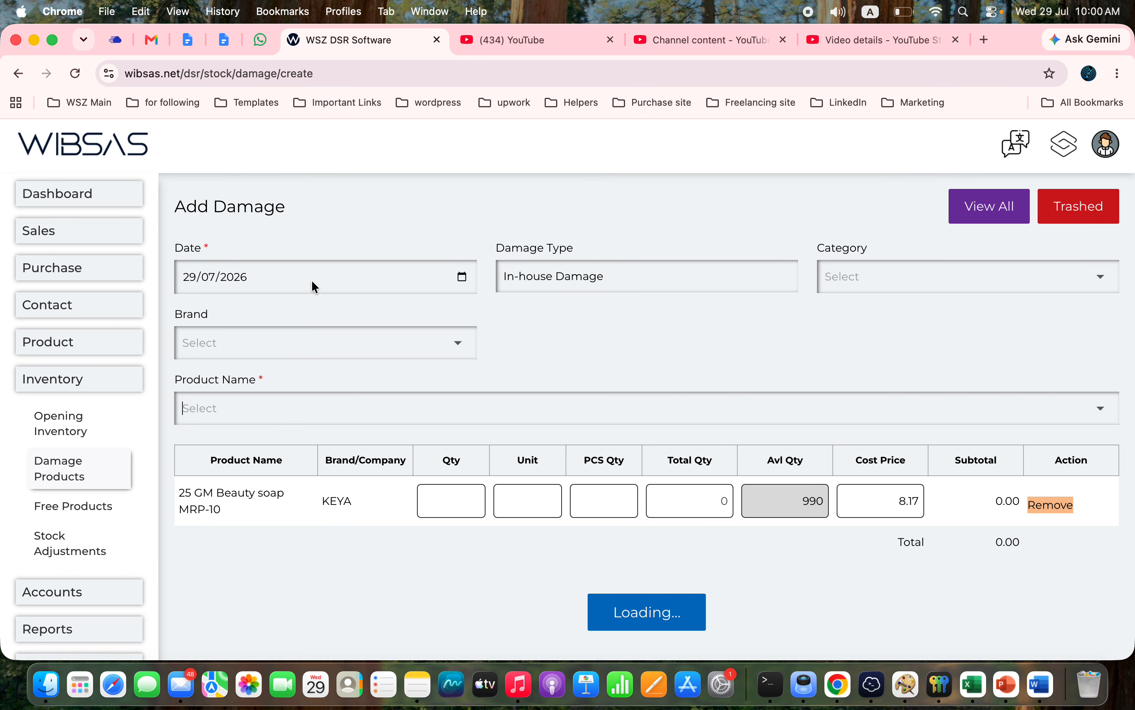
click(324, 411)
click(324, 363)
- Set the quantity of both the glycerine and the beauty soap to 5, then save the in-house damage entry
click(439, 491)
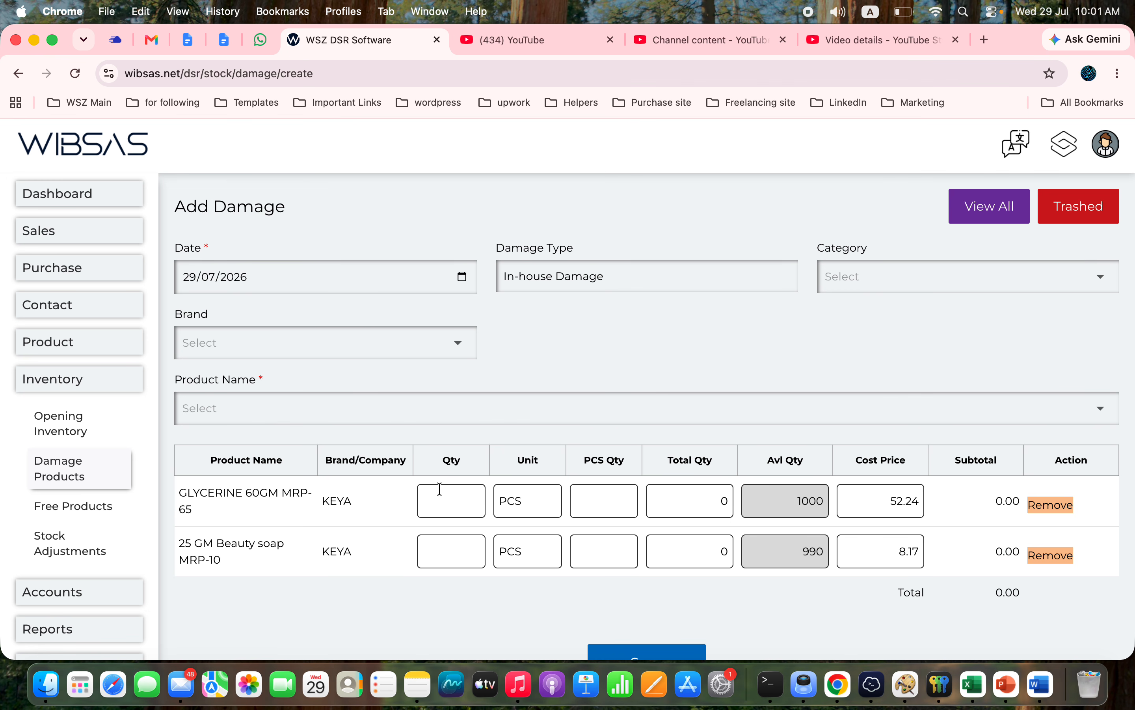
text(1)
key(BackSpace)
text(5)
click(462, 562)
text(5)
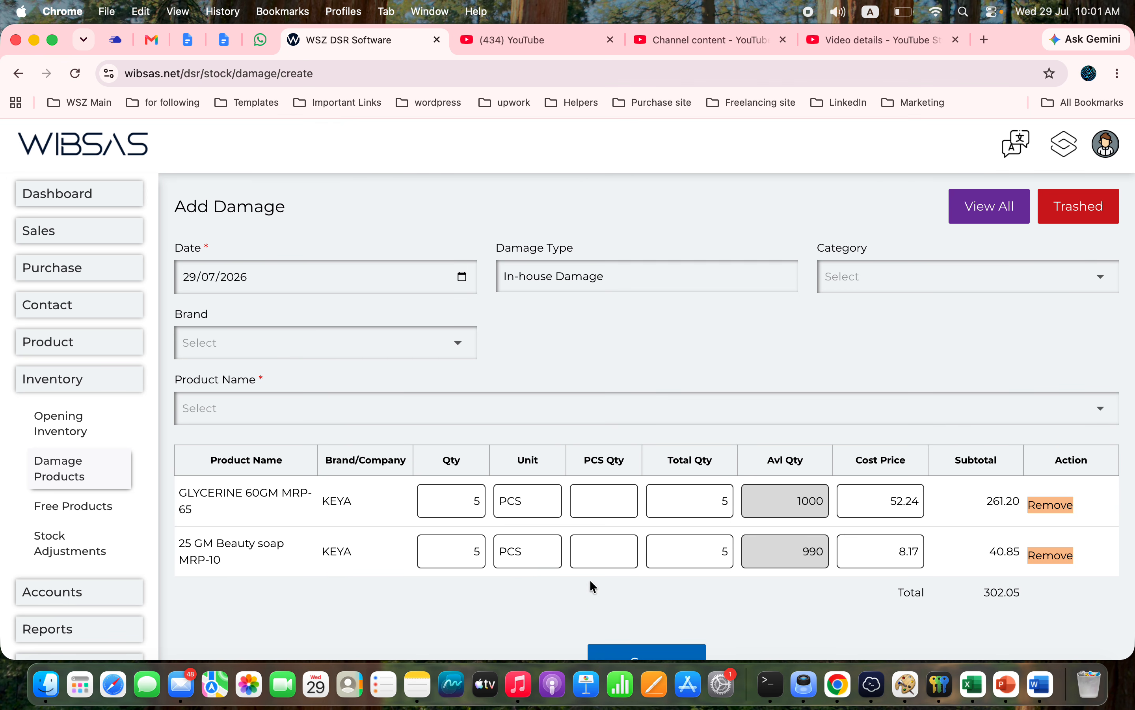
scroll(590, 580, down, 3)
click(634, 589)
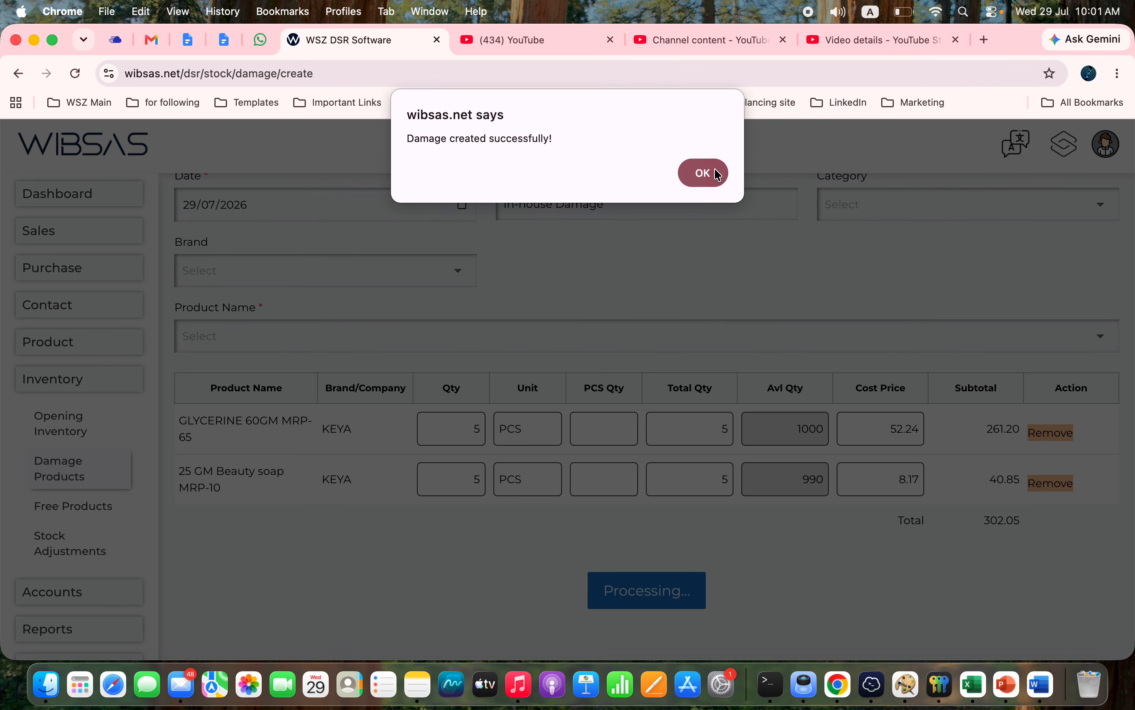
click(718, 175)
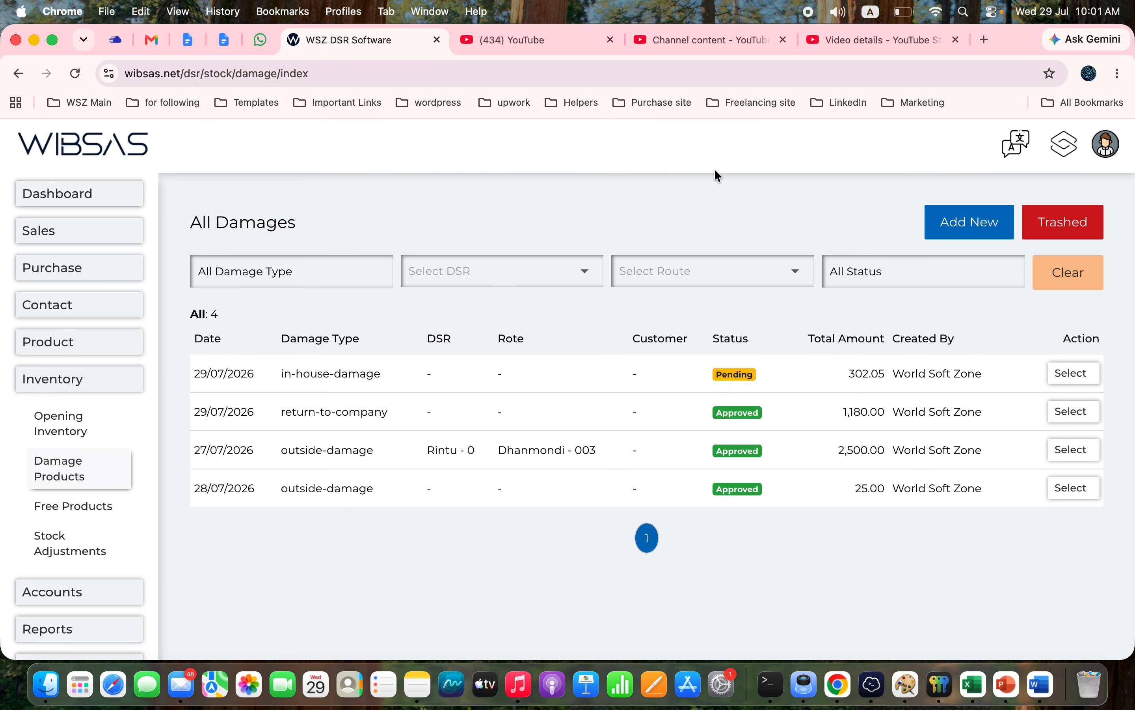
- Approve the pending in-house damage entry dated 29/07/2026 and acknowledge the confirmation
click(1074, 373)
click(991, 405)
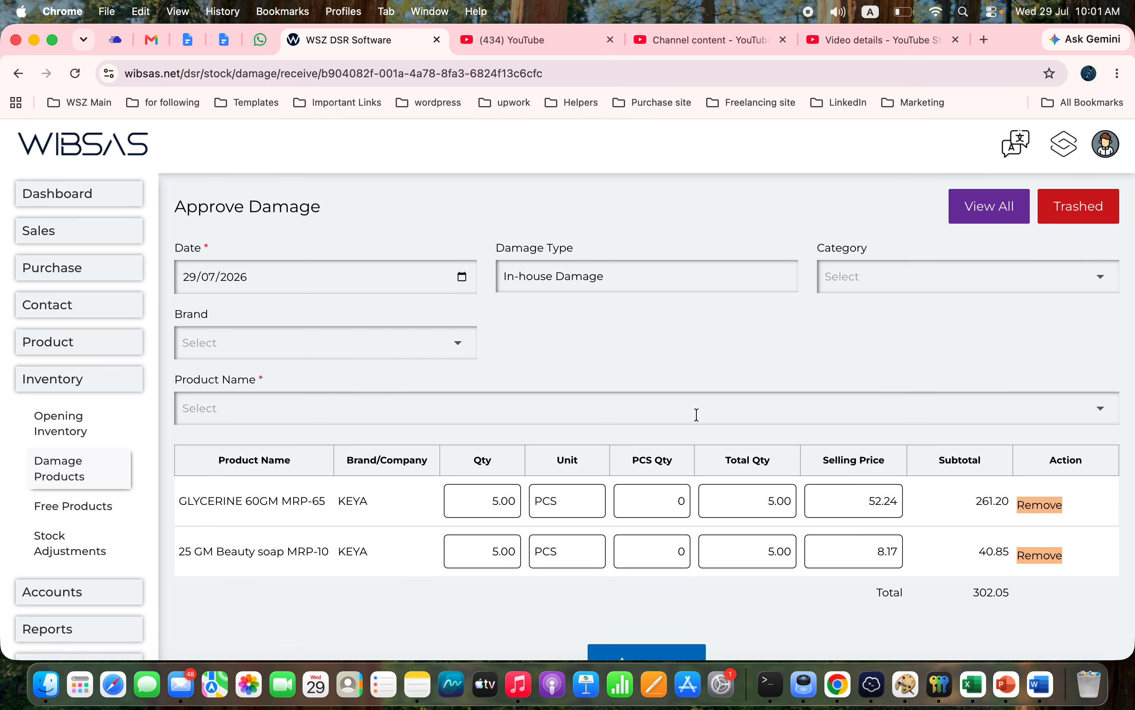
scroll(697, 415, down, 3)
click(649, 592)
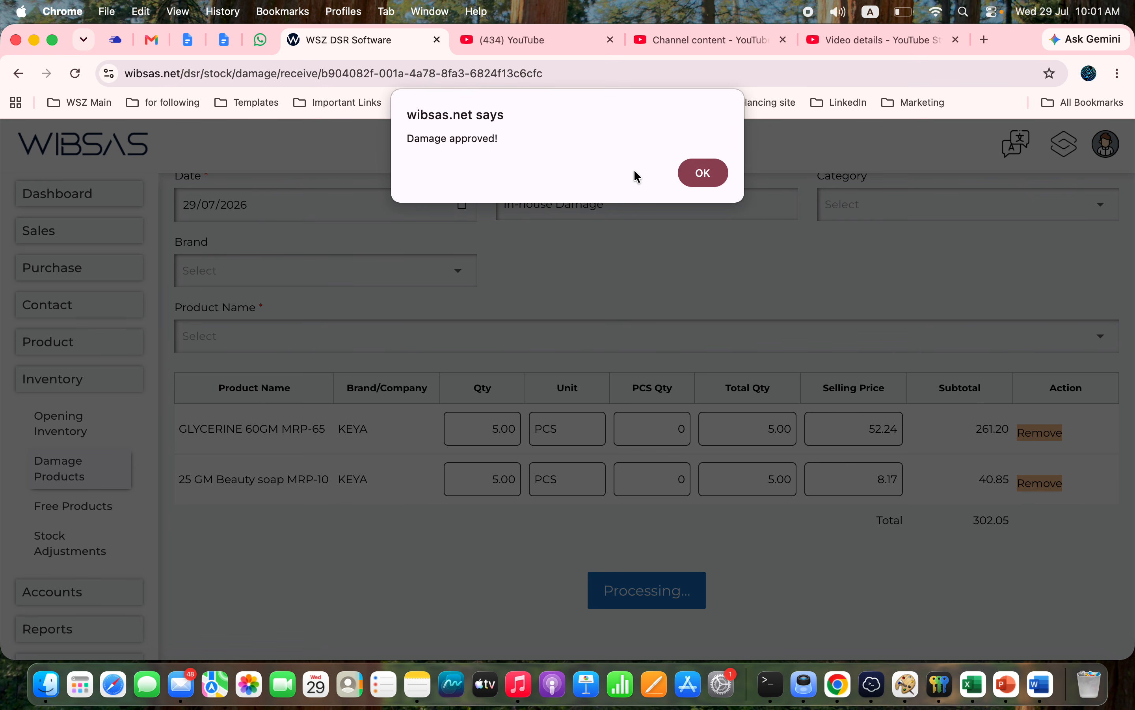
click(690, 172)
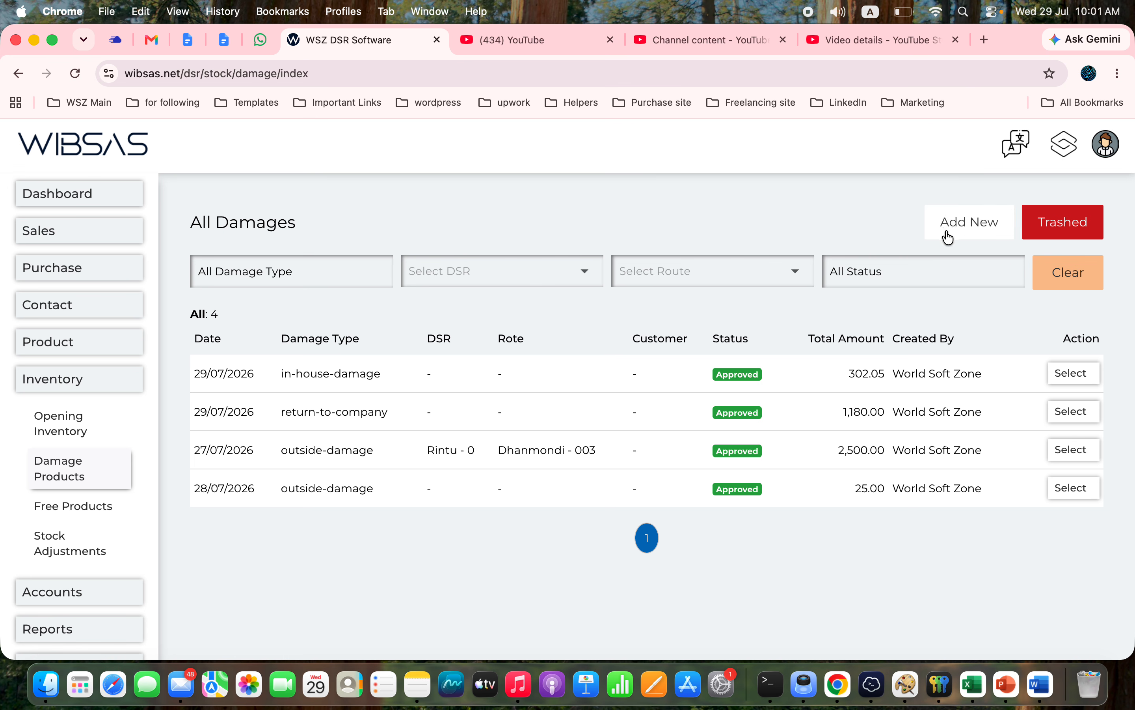
click(962, 227)
click(643, 274)
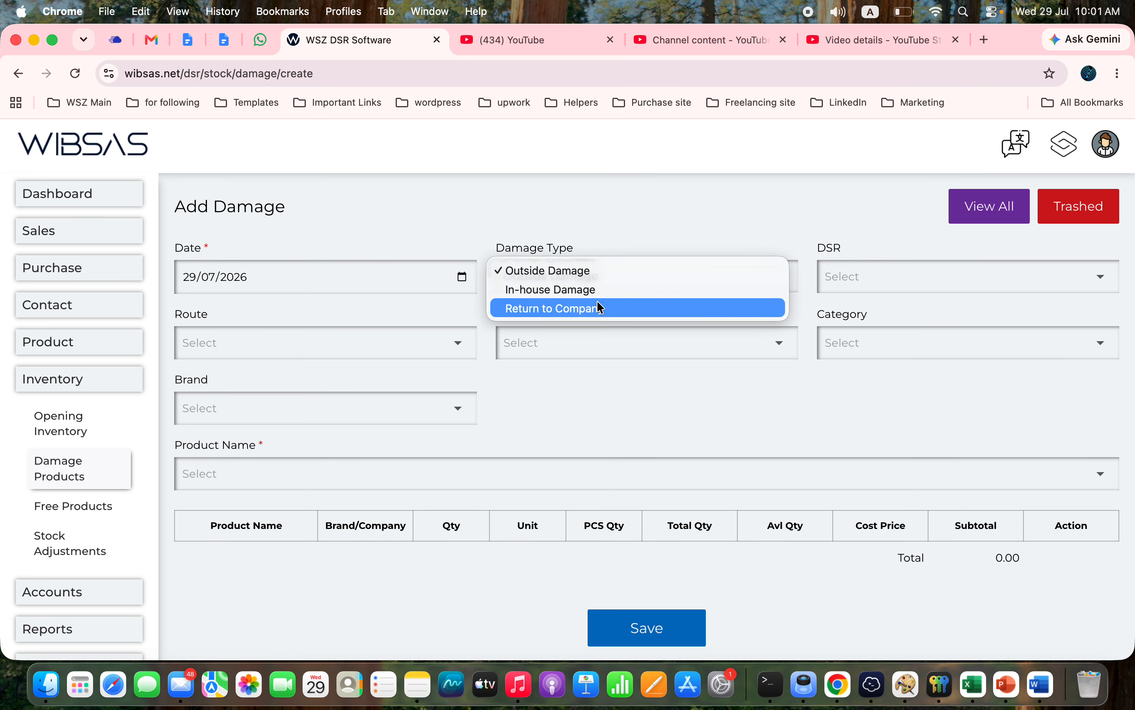
click(594, 305)
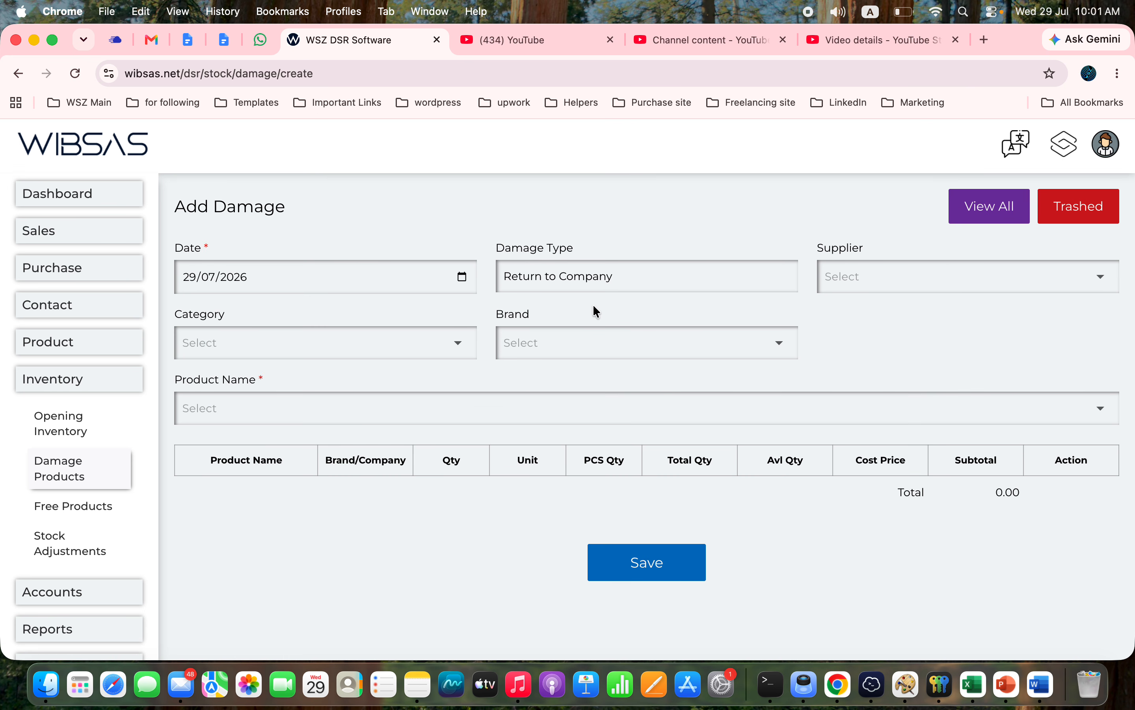
click(470, 406)
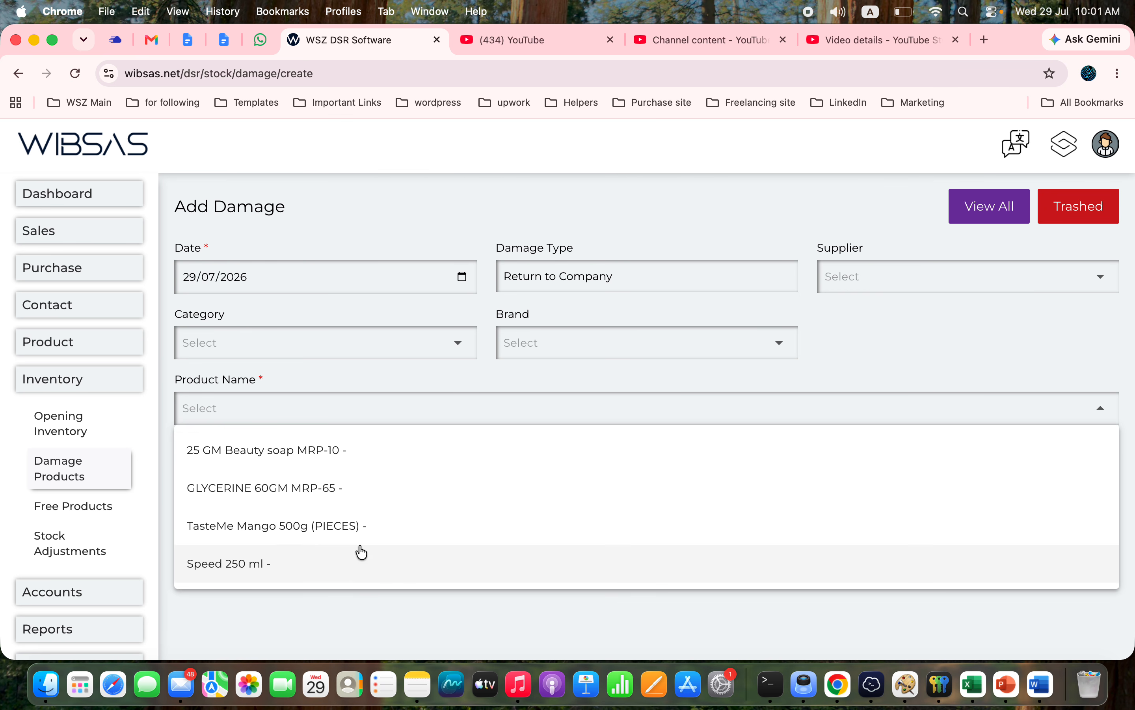
click(270, 486)
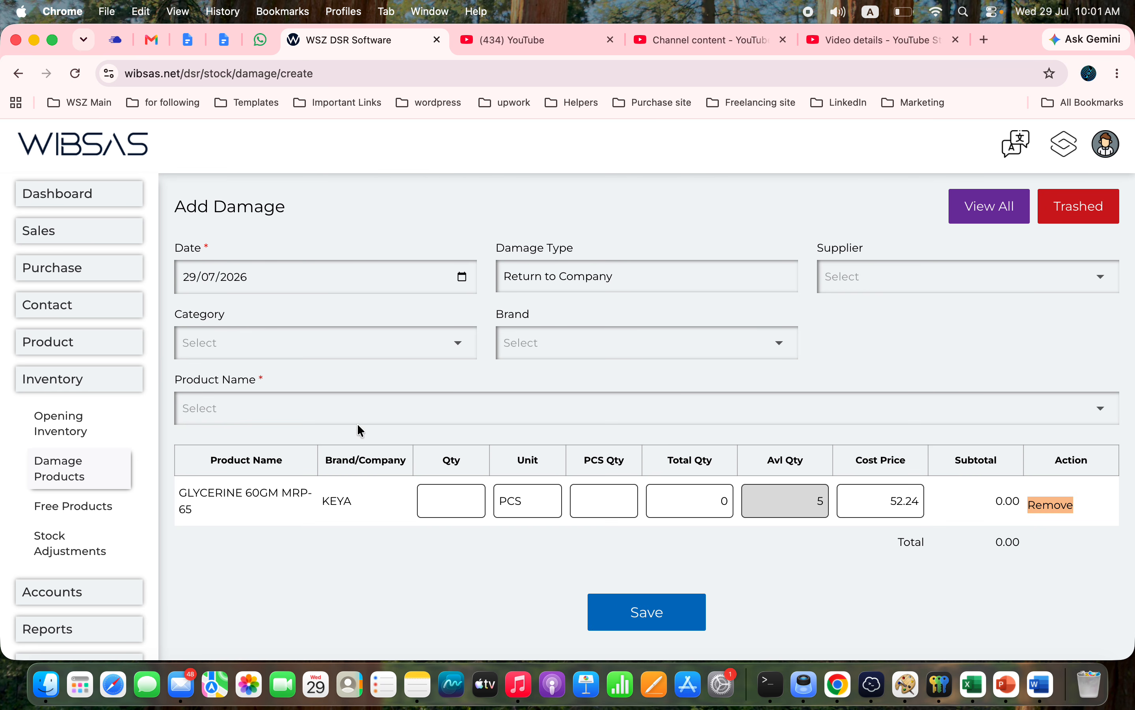
click(380, 417)
click(299, 449)
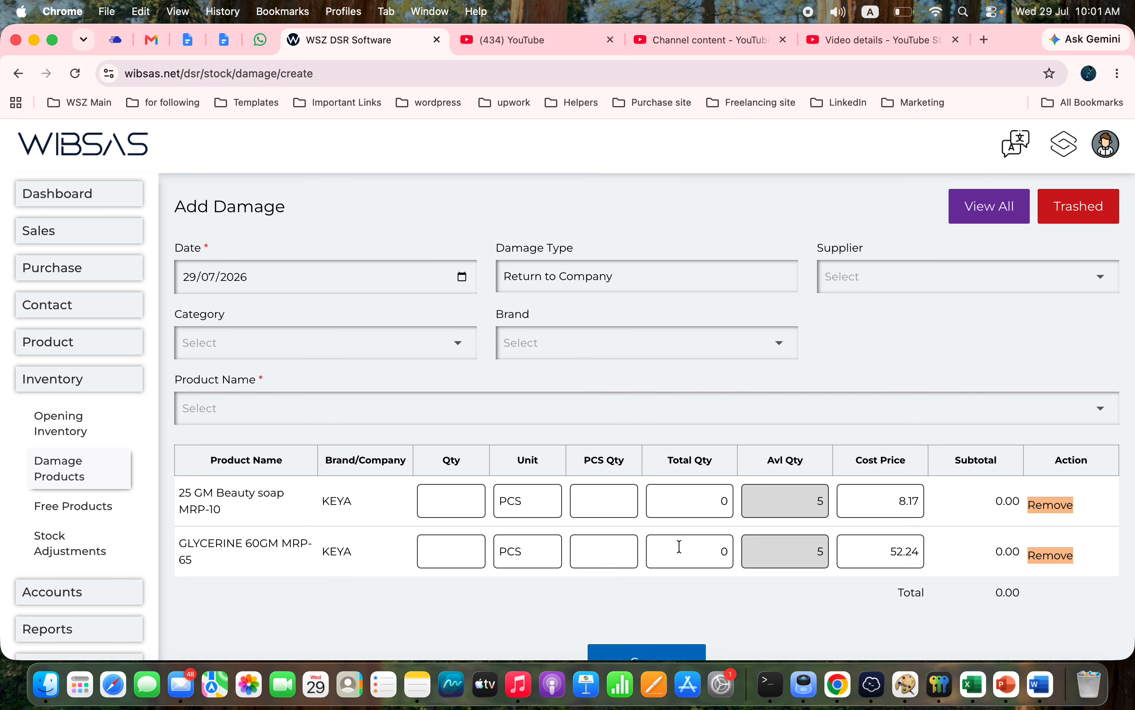
click(84, 483)
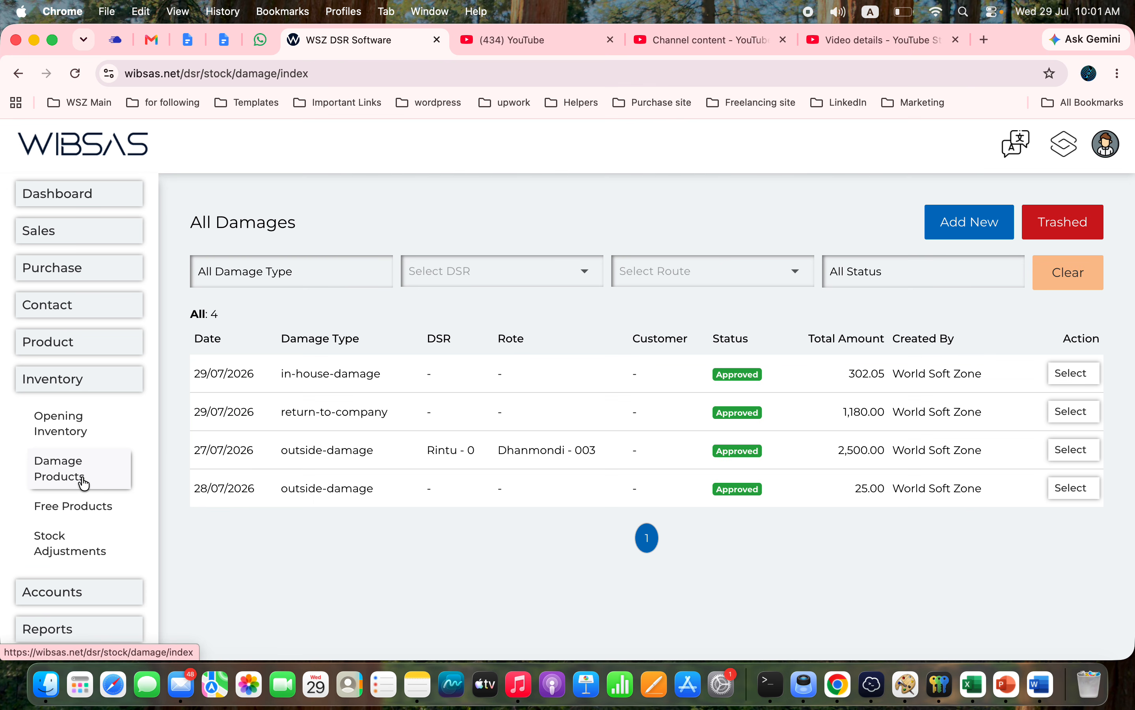